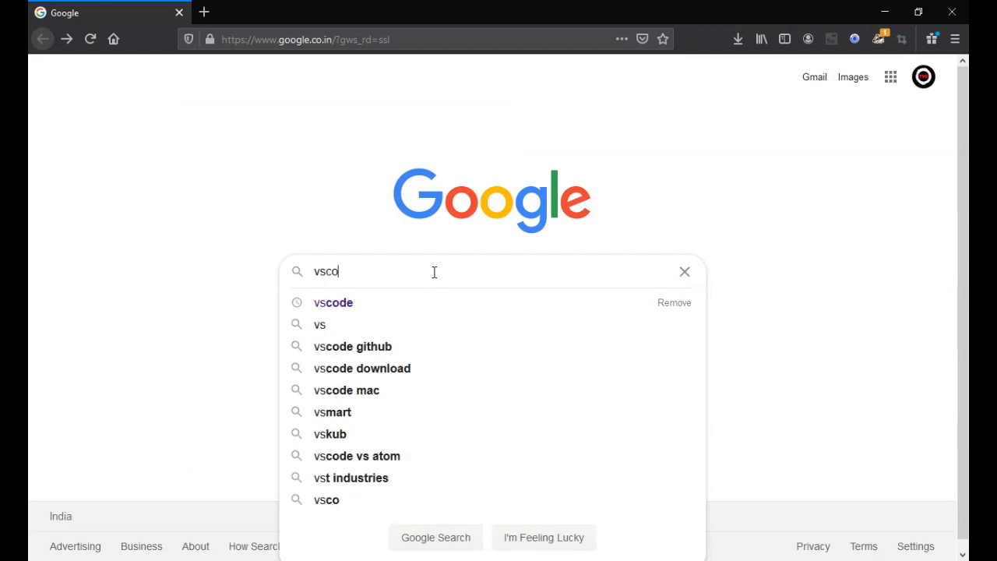
# - Search Google for "vscode" and open the Download Visual Studio Code page from the results
pyautogui.press('Return')
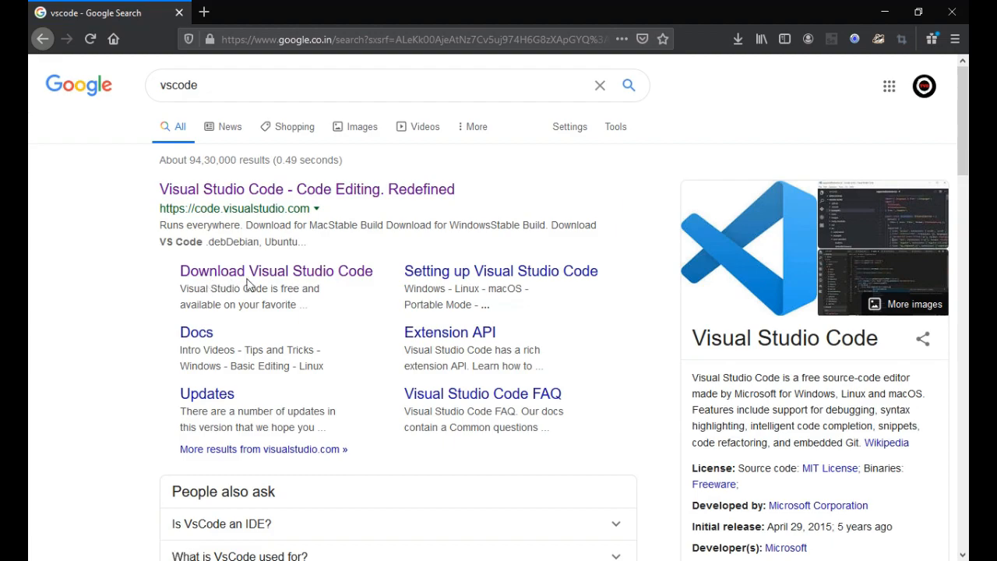
pyautogui.click(259, 282)
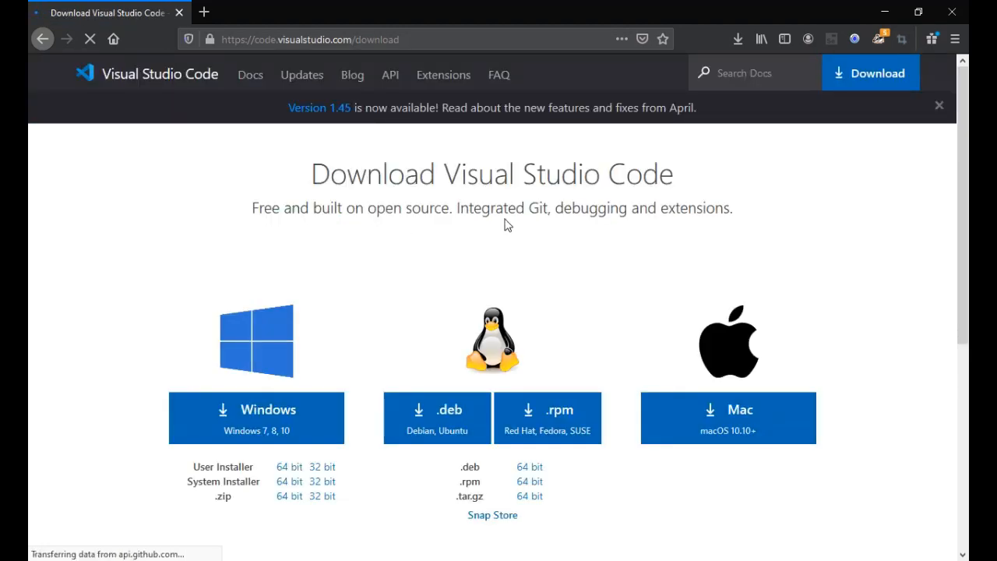
pyautogui.scroll(-2, 374, 227)
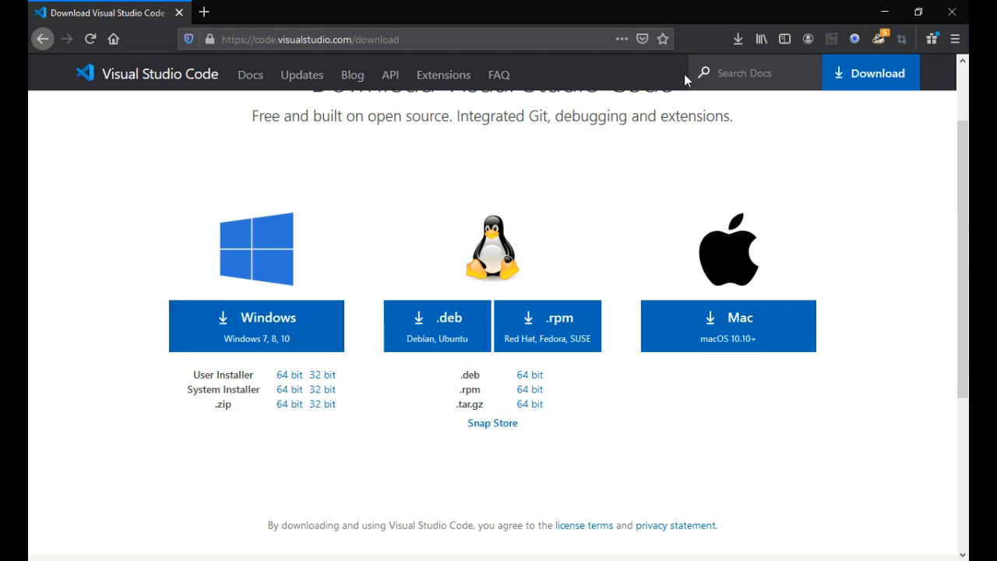
# - Run the downloaded installer VSCodeUserSetup-x64-1.45.1(1).exe from the browser's downloads and allow it past the security warning
pyautogui.click(732, 44)
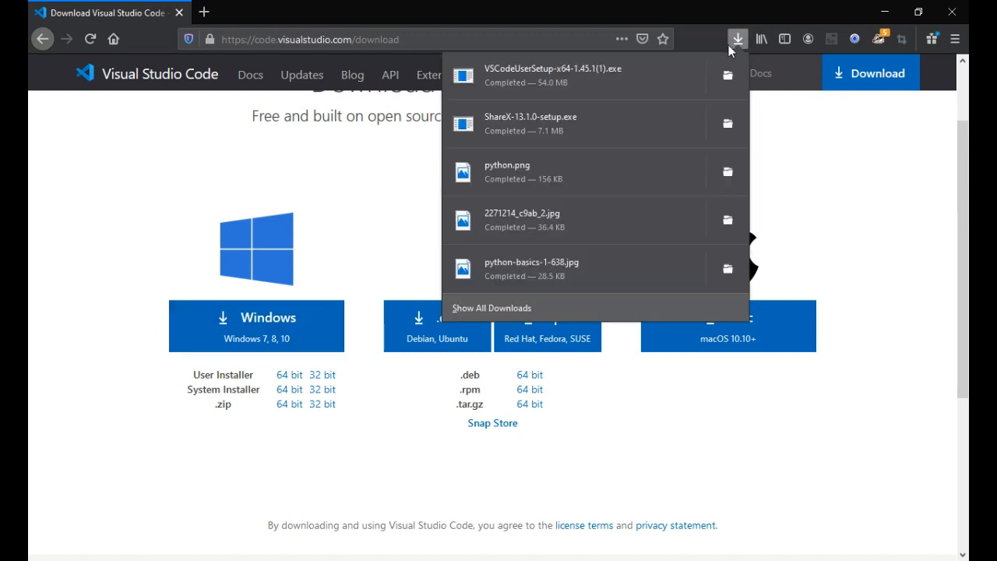
pyautogui.click(563, 78)
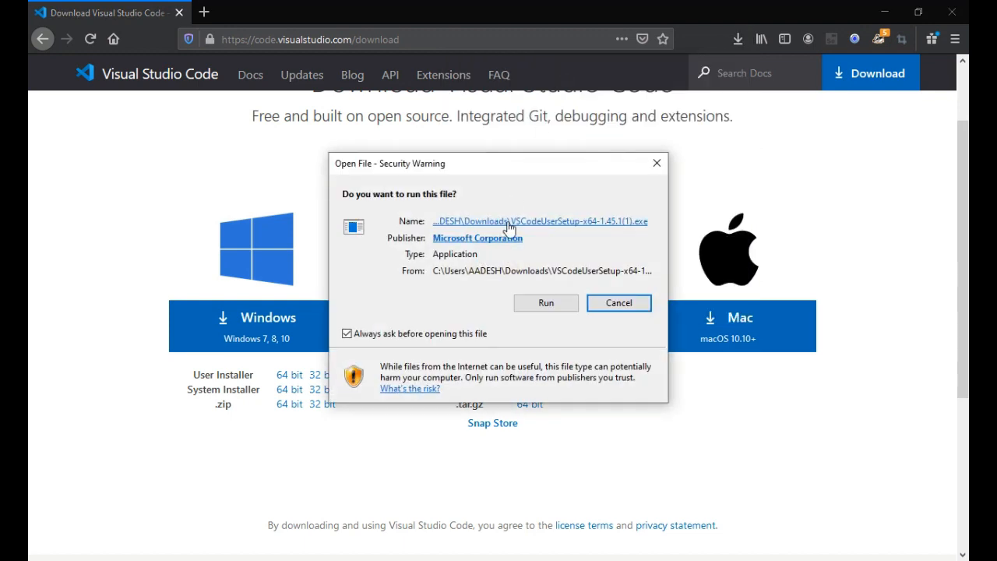
pyautogui.click(535, 303)
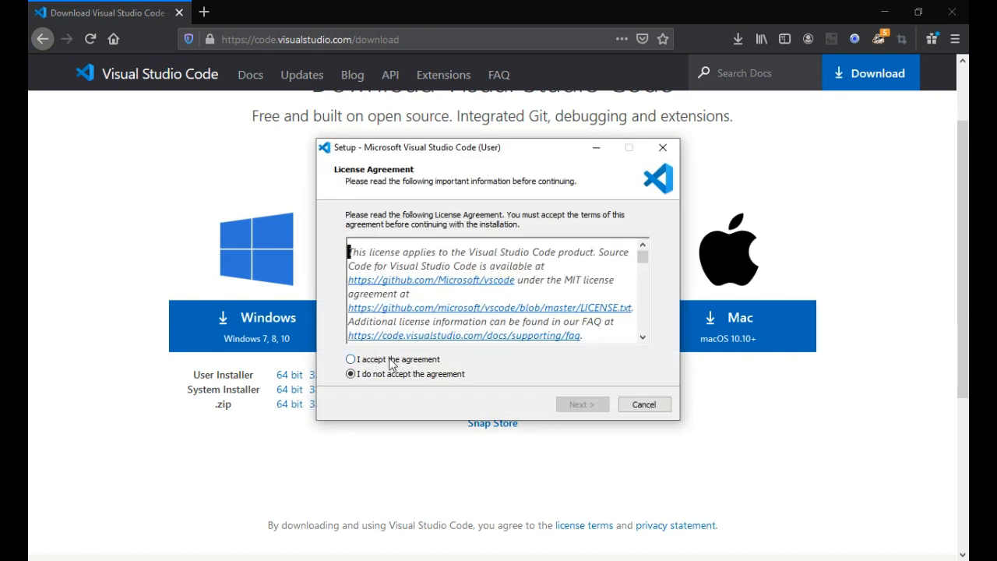
# - Accept the license agreement and keep the default destination location and Start Menu folder in the setup wizard
pyautogui.click(392, 363)
pyautogui.click(585, 405)
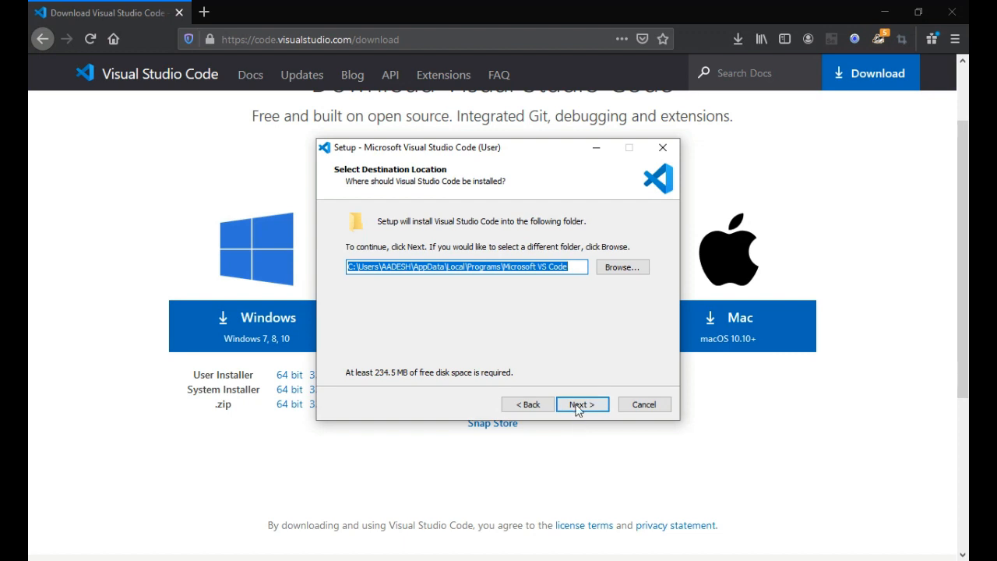
pyautogui.click(580, 404)
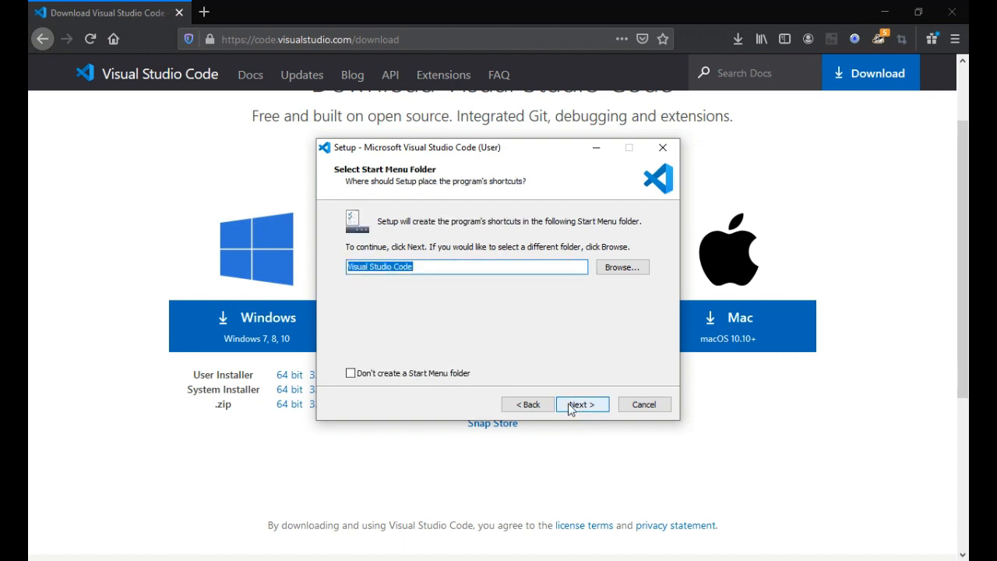
pyautogui.click(577, 406)
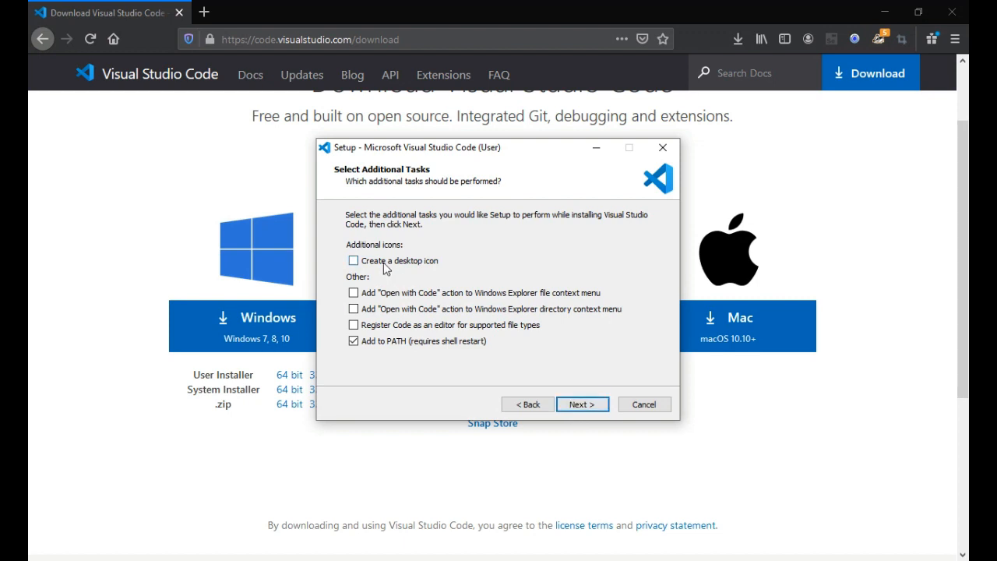
# - Enable the desktop icon alongside Add to PATH and start the Visual Studio Code installation
pyautogui.click(386, 265)
pyautogui.click(579, 404)
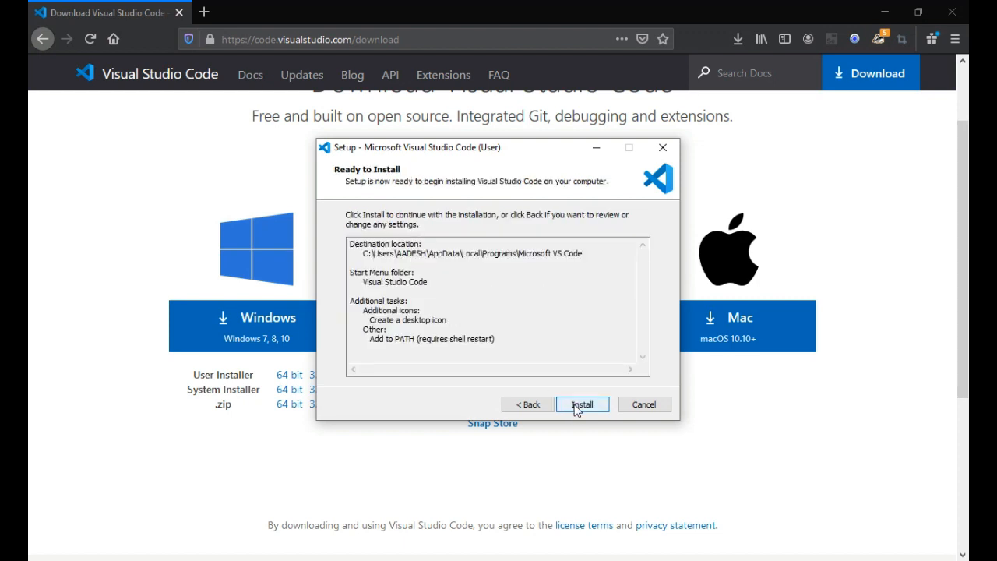
pyautogui.click(575, 405)
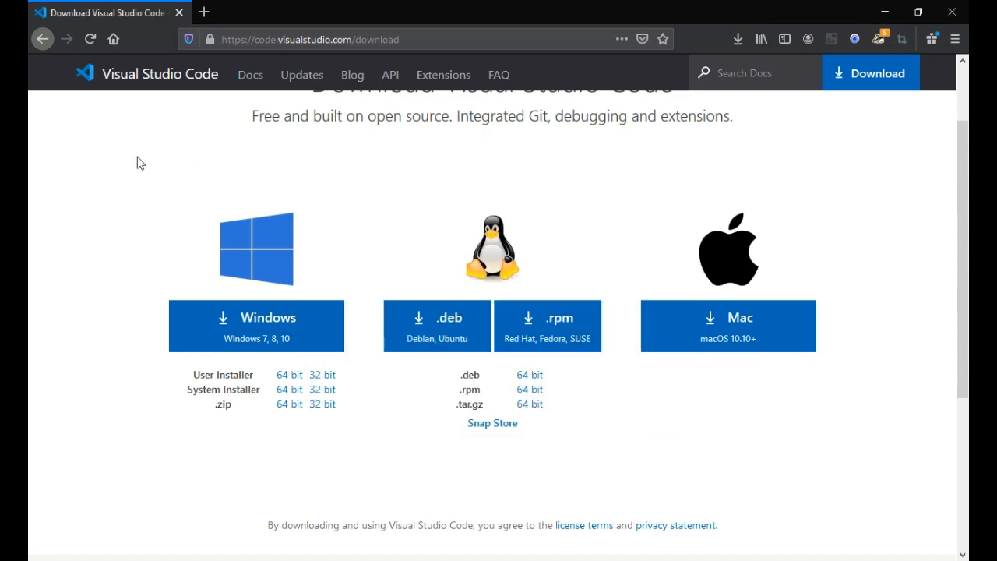
# - Open the Visual Studio Code home page and examine its feature overview, including the Run and Debug and IntelliSense sections
pyautogui.scroll(-5, 137, 156)
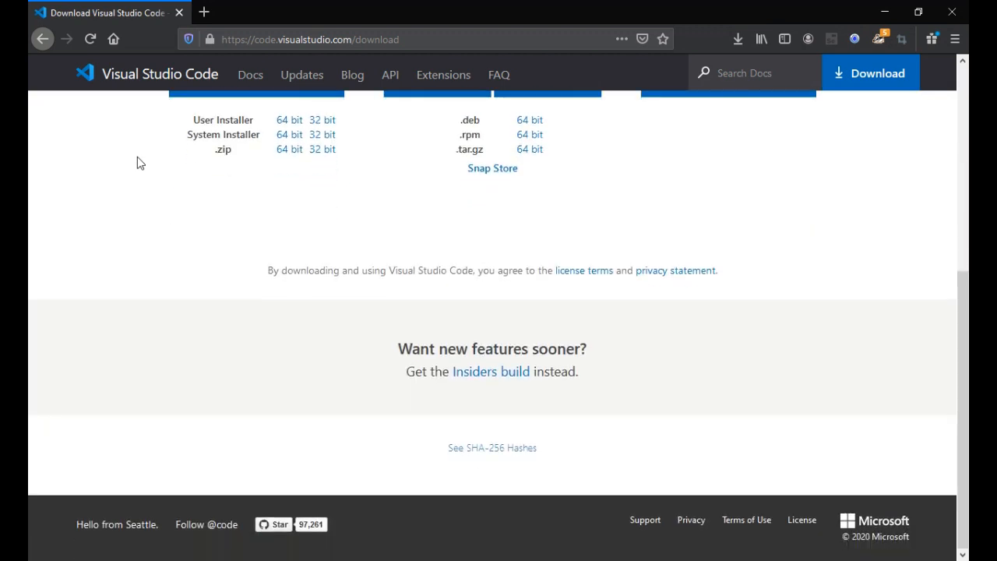
pyautogui.scroll(5, 137, 157)
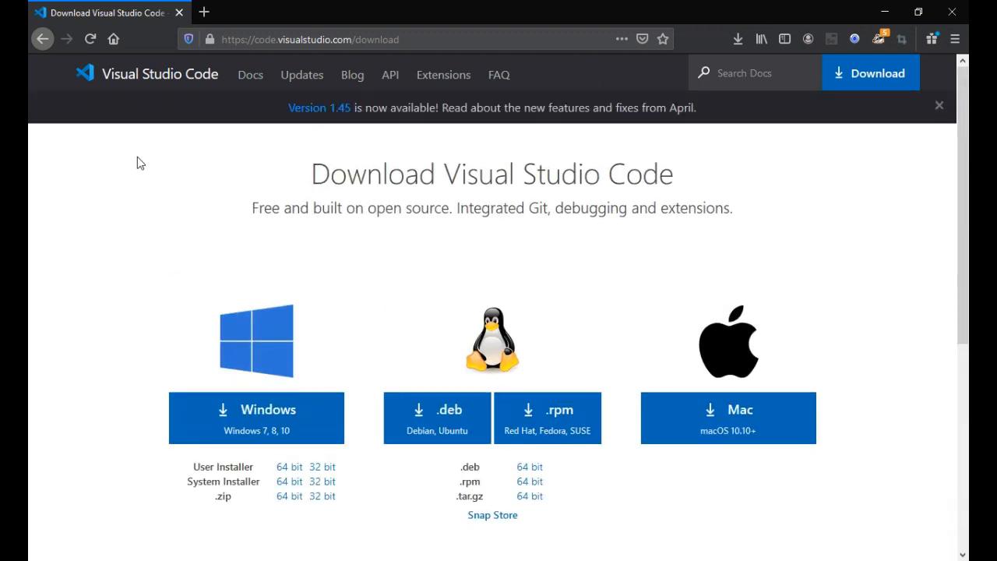
pyautogui.click(174, 78)
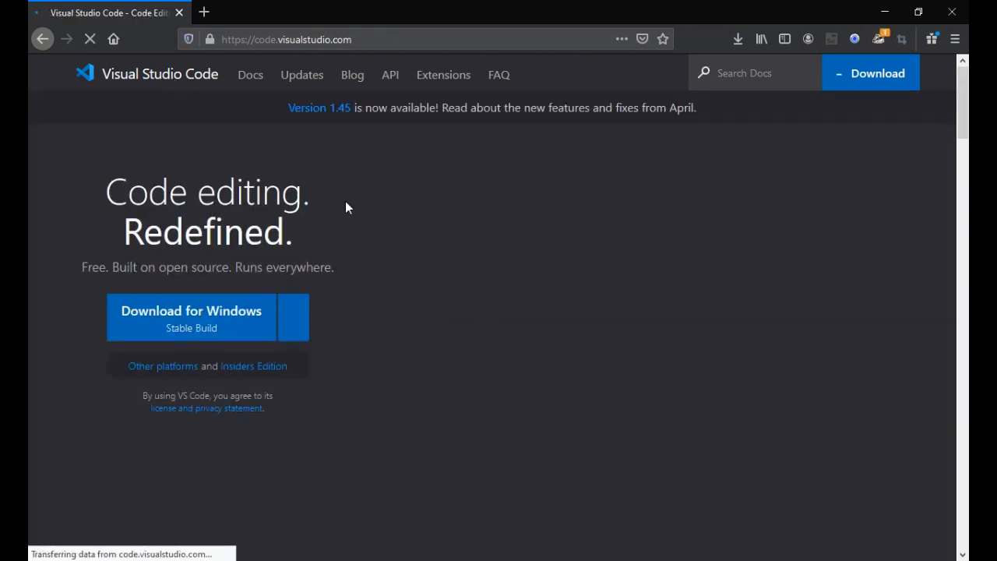
pyautogui.scroll(-1, 345, 200)
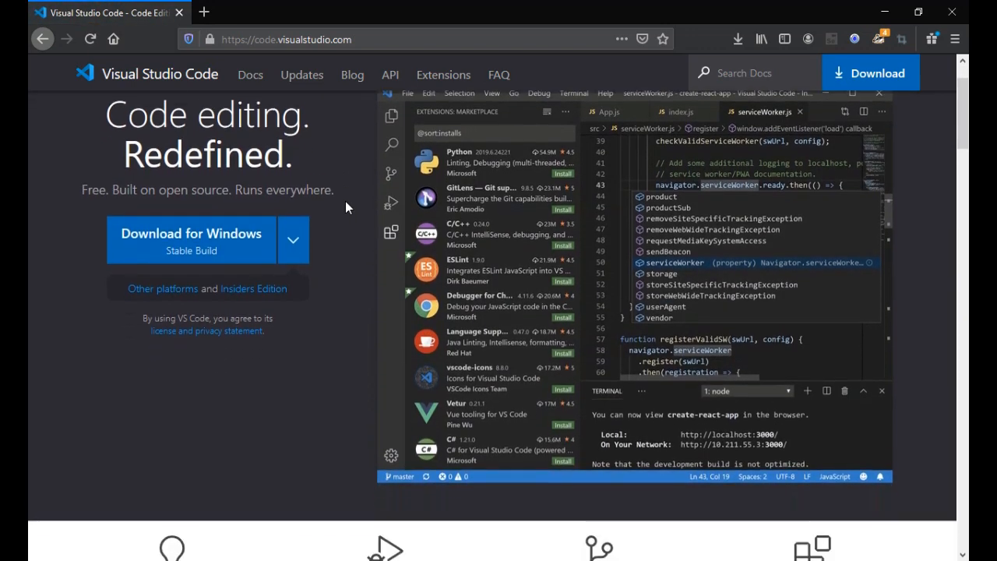
pyautogui.scroll(-3, 588, 319)
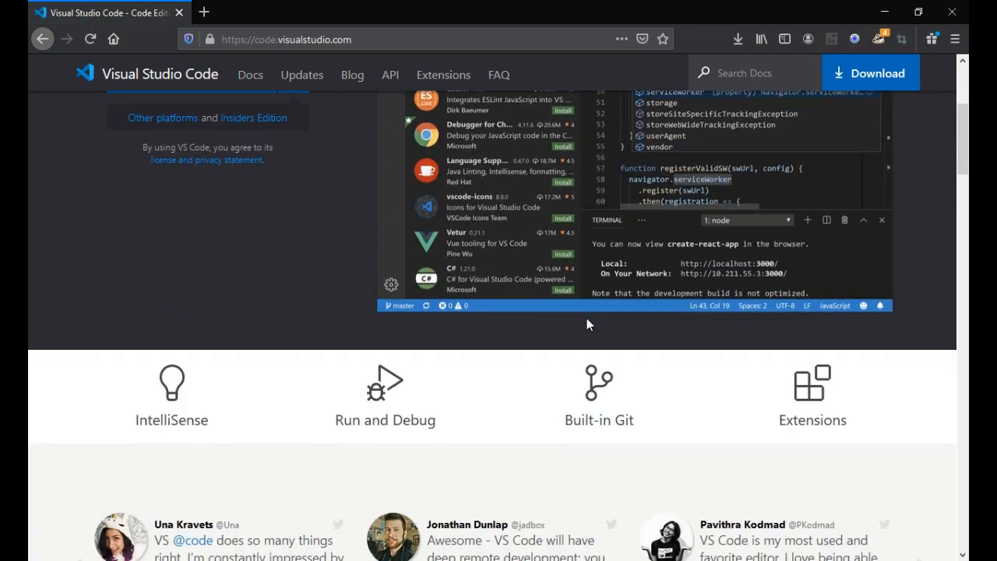
pyautogui.scroll(4, 588, 320)
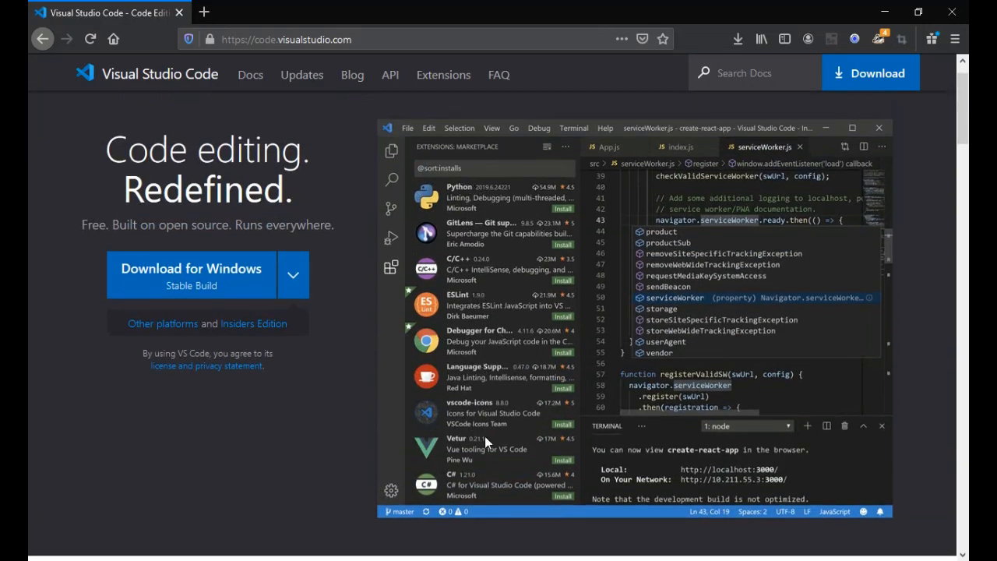
pyautogui.scroll(-3, 460, 373)
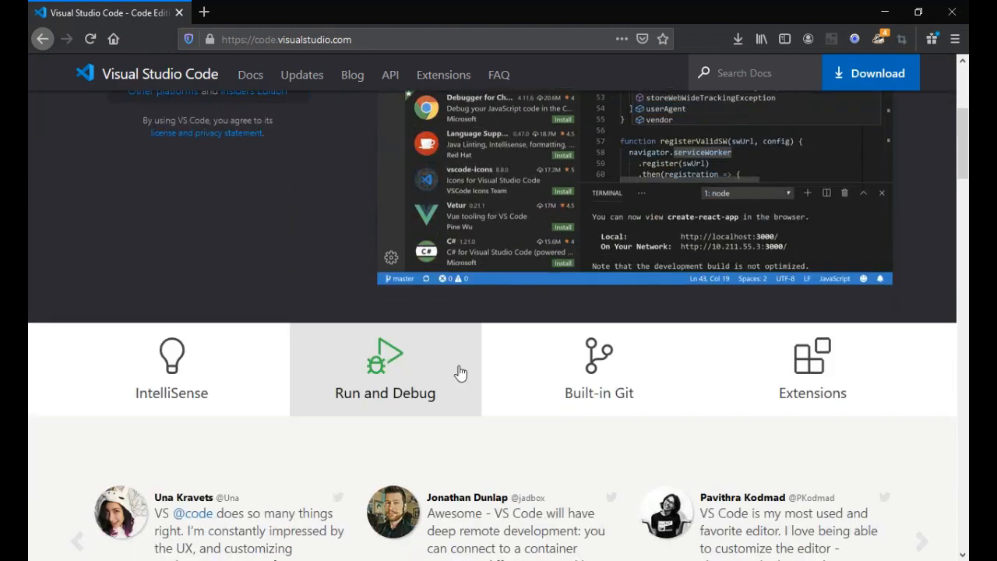
pyautogui.click(460, 373)
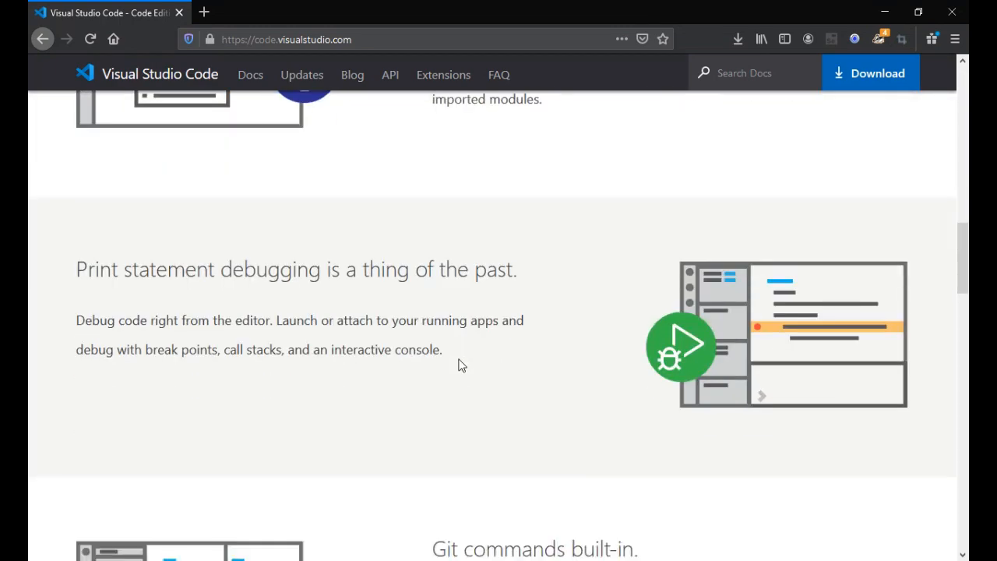
pyautogui.scroll(-3, 461, 354)
pyautogui.scroll(6, 460, 360)
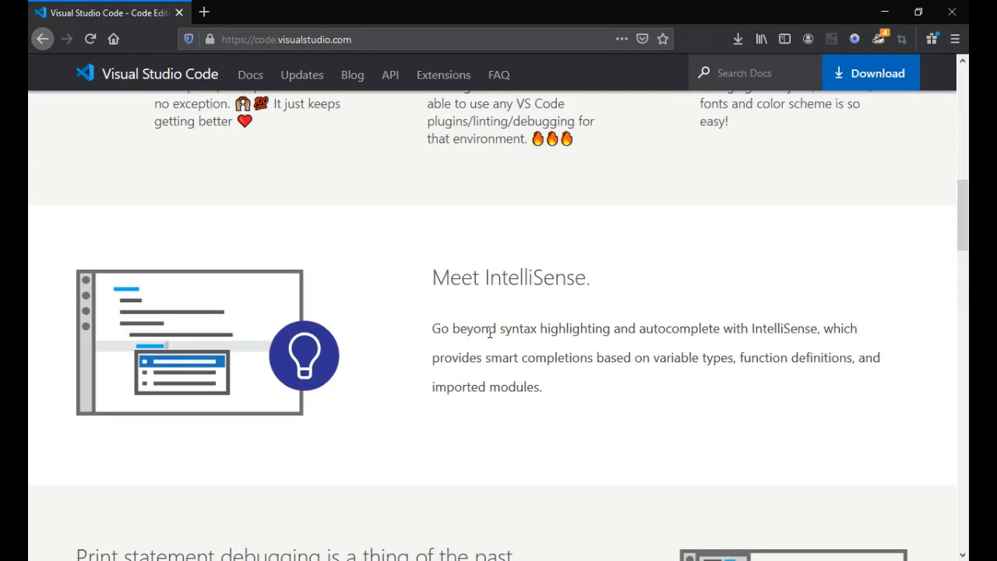
pyautogui.scroll(-4, 529, 327)
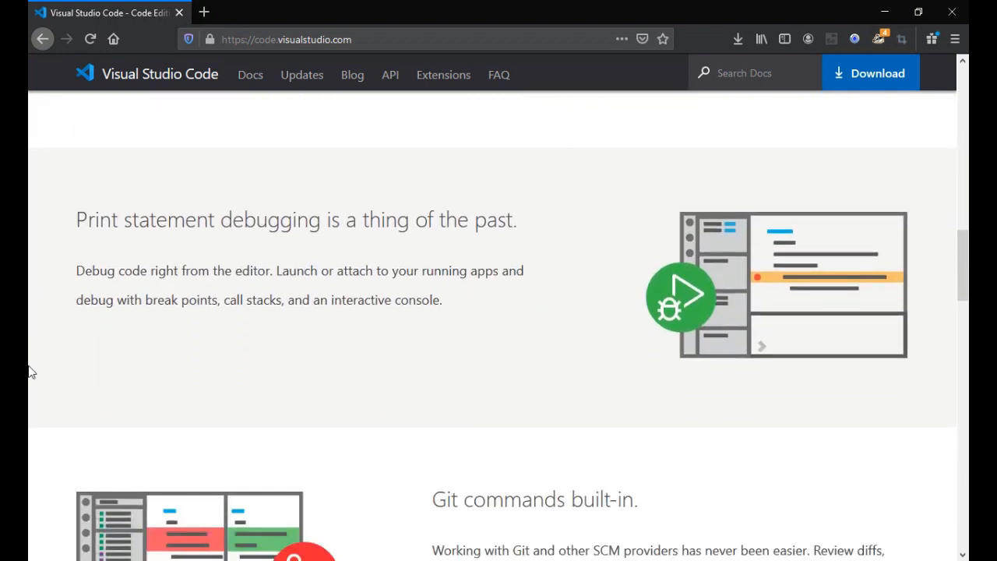
# - Check the installation progress and examine the home page's sections on Git, extensions, supported languages and platform downloads
pyautogui.hotkey('alt', 'Tab')
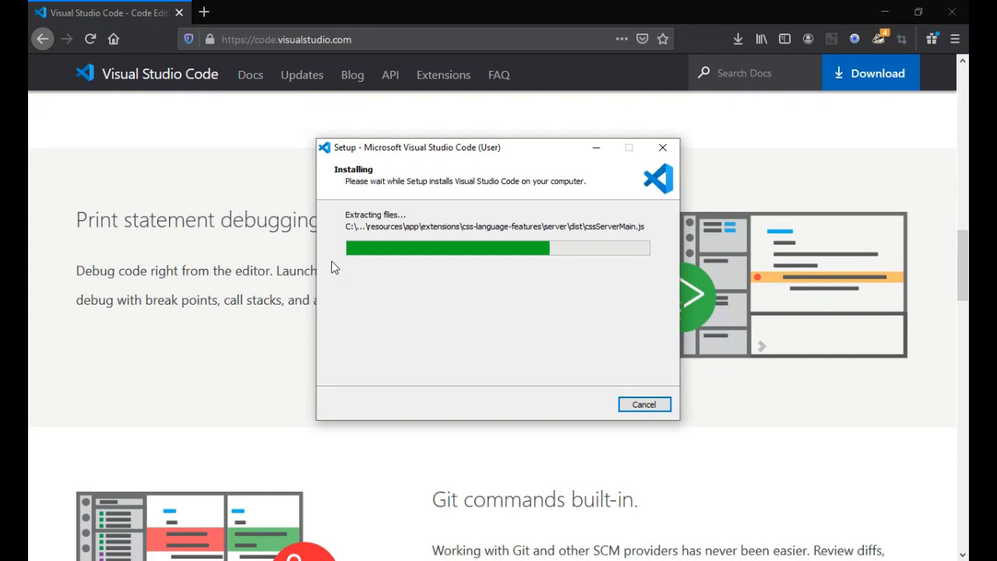
pyautogui.click(231, 319)
pyautogui.scroll(-8, 231, 315)
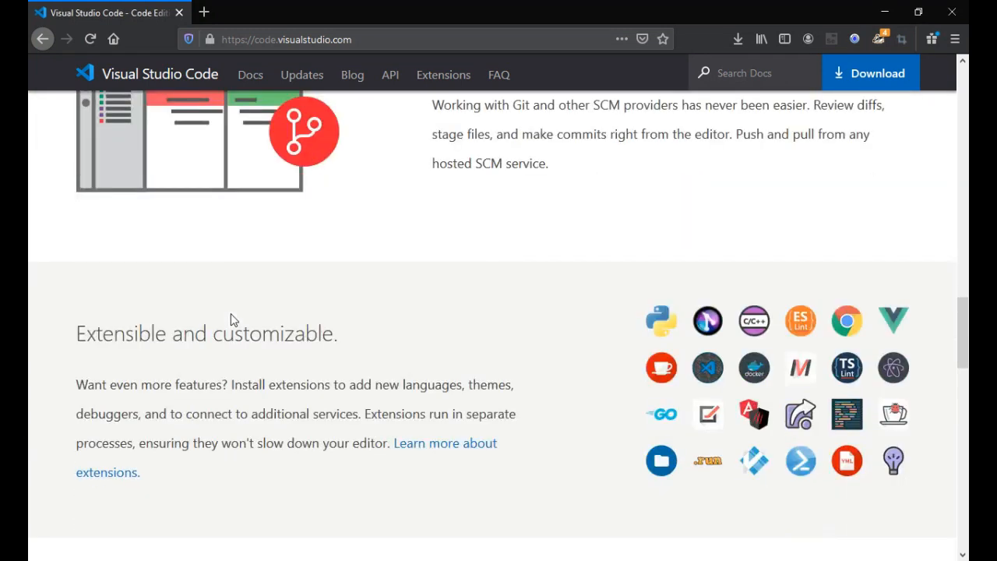
pyautogui.scroll(-10, 231, 316)
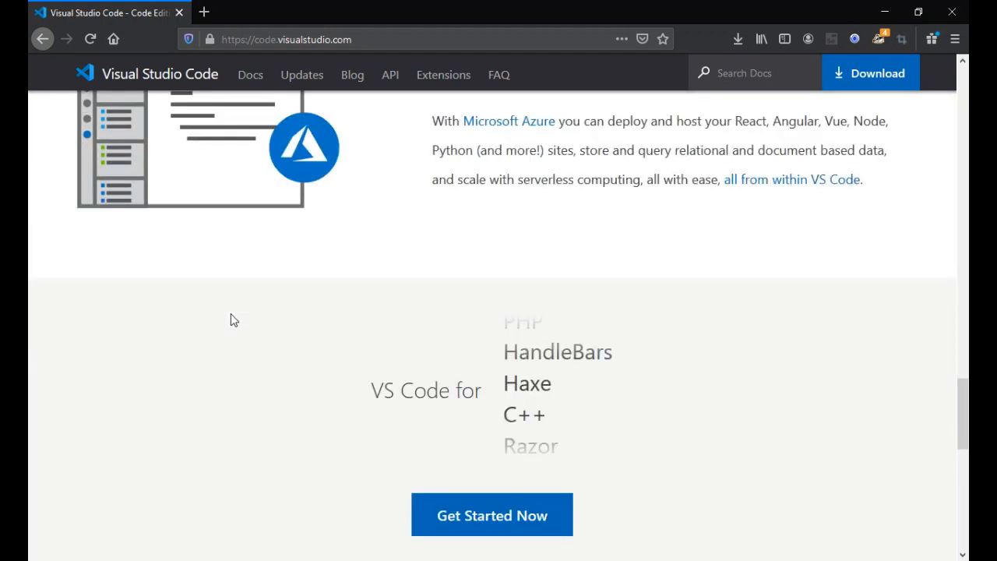
pyautogui.scroll(-1, 232, 320)
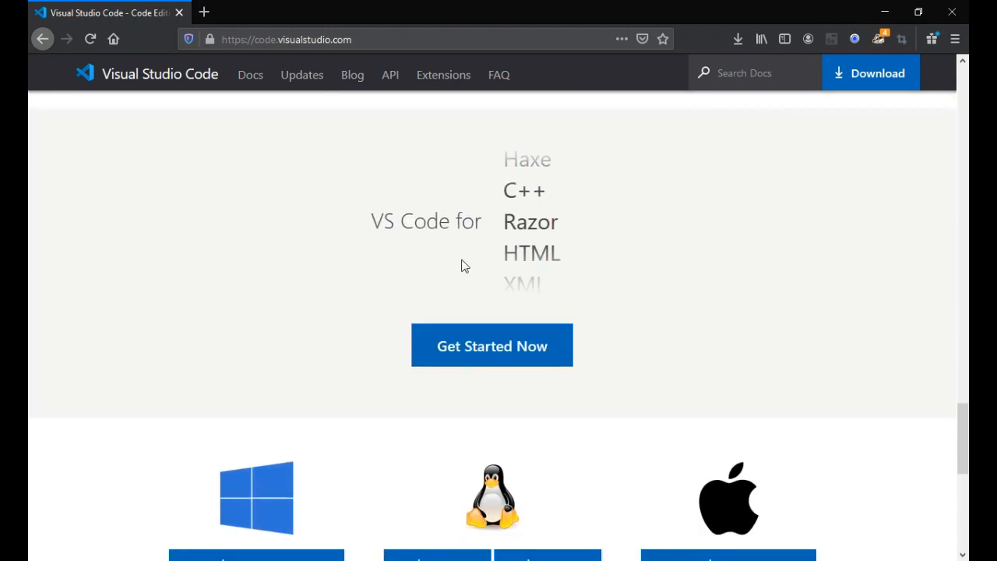
pyautogui.scroll(-1, 529, 257)
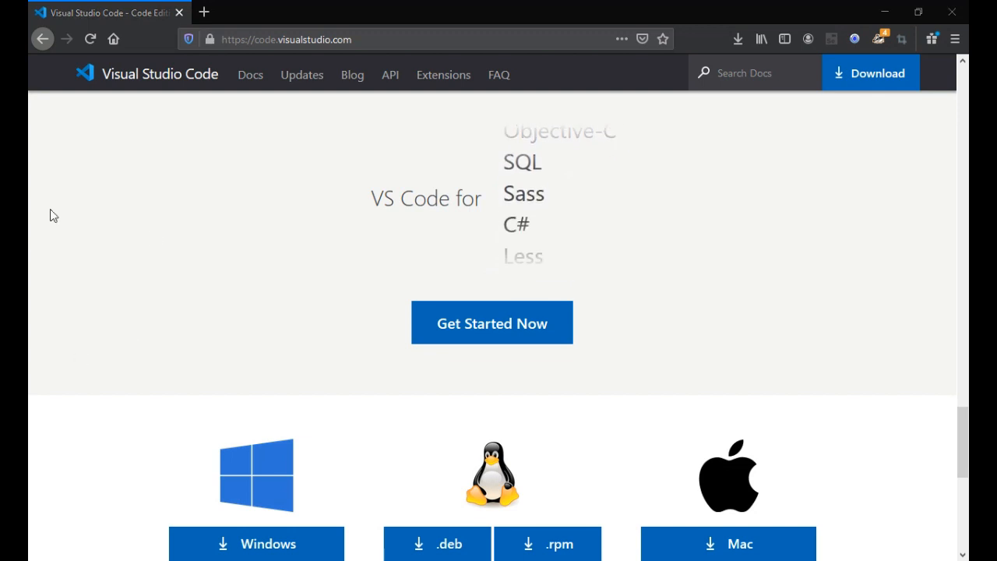
pyautogui.scroll(-5, 156, 241)
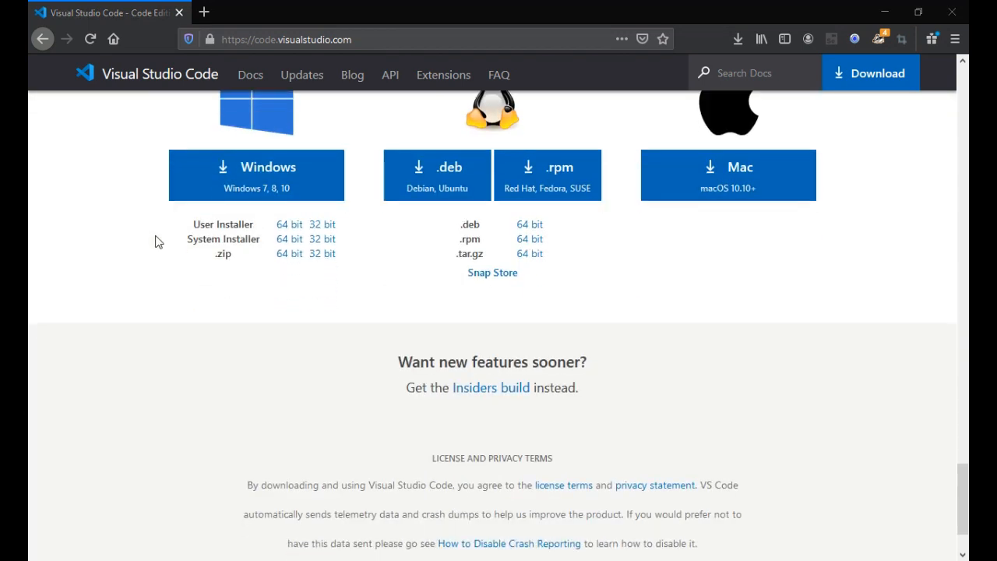
pyautogui.scroll(15, 155, 241)
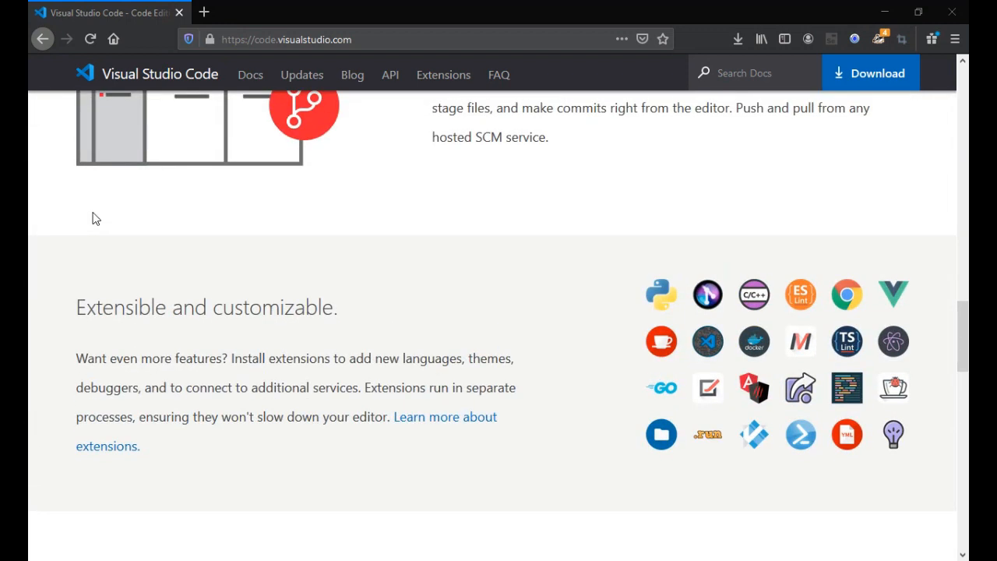
pyautogui.scroll(3, 92, 219)
pyautogui.scroll(-3, 360, 354)
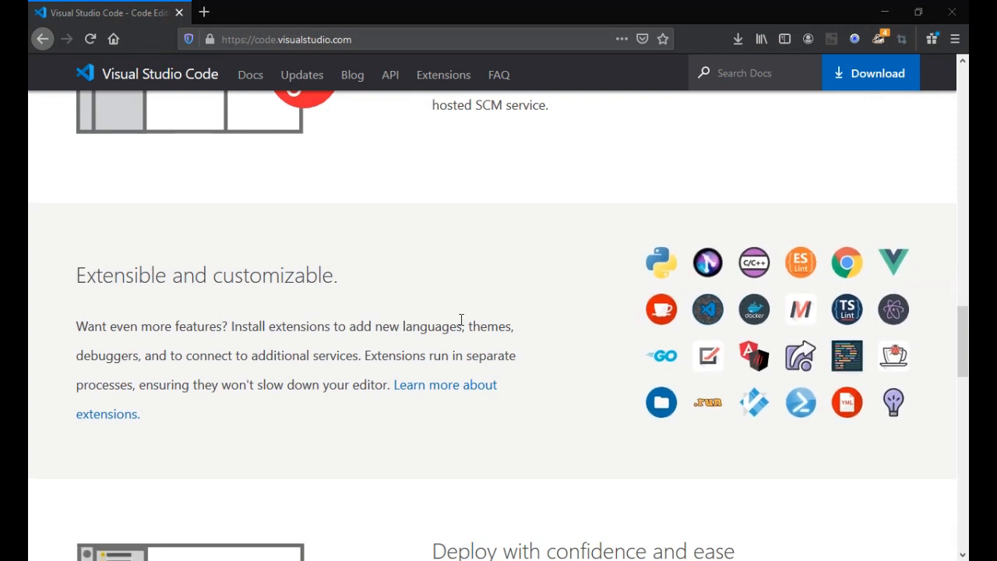
pyautogui.scroll(3, 348, 288)
pyautogui.scroll(6, 396, 282)
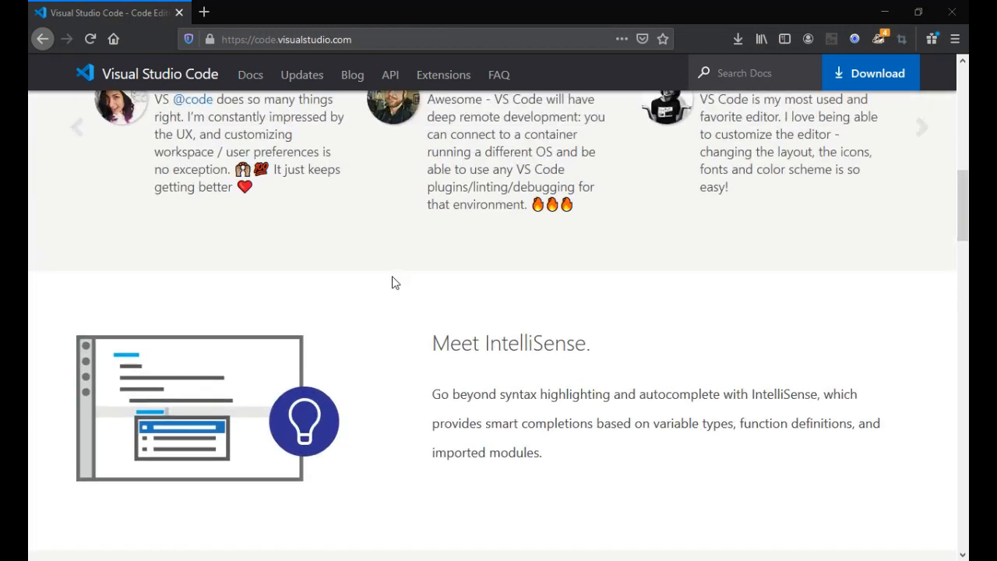
pyautogui.scroll(2, 393, 280)
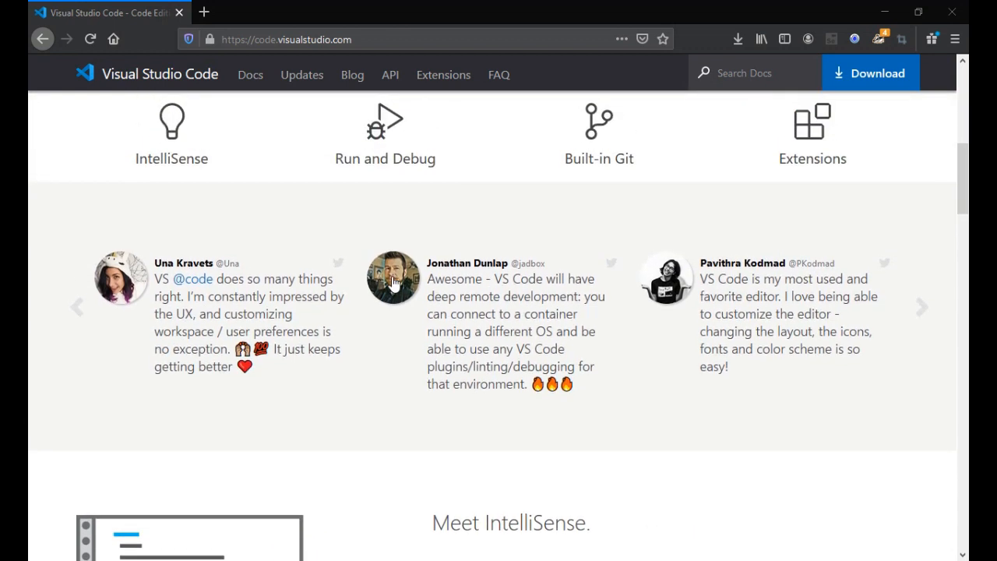
pyautogui.scroll(3, 392, 282)
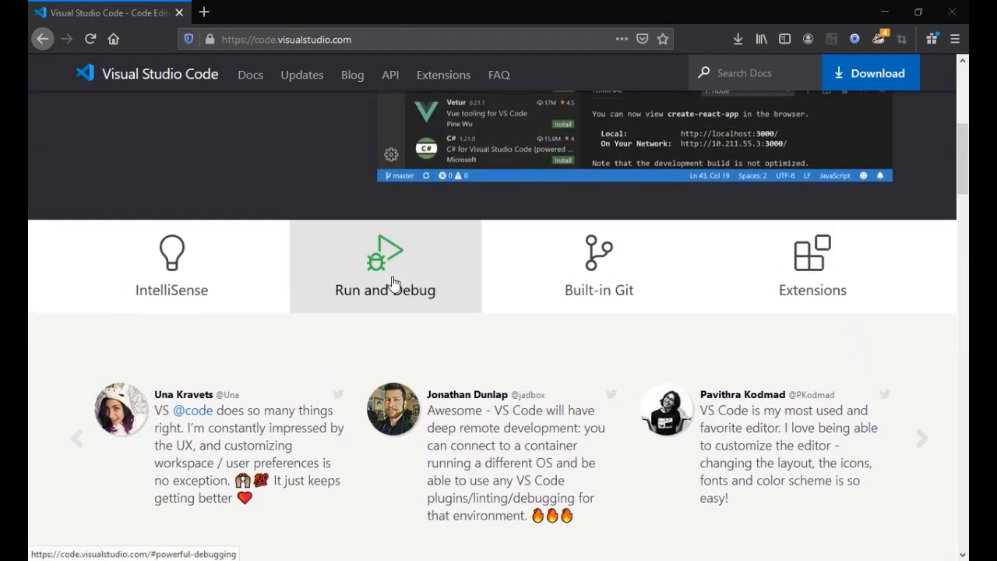
pyautogui.scroll(2, 393, 285)
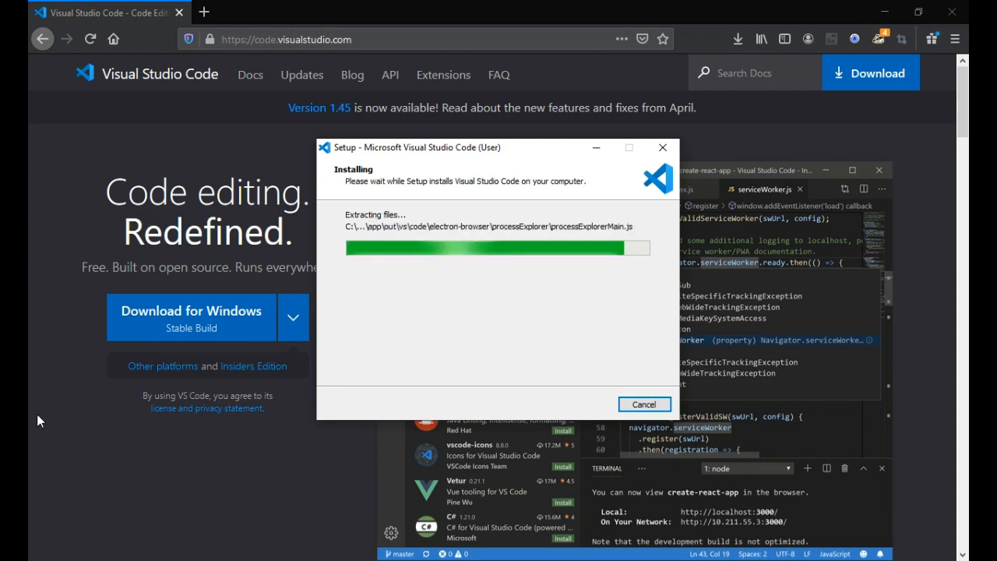
# - Finish the completed setup wizard with Launch Visual Studio Code enabled
pyautogui.click(16, 418)
pyautogui.click(16, 418)
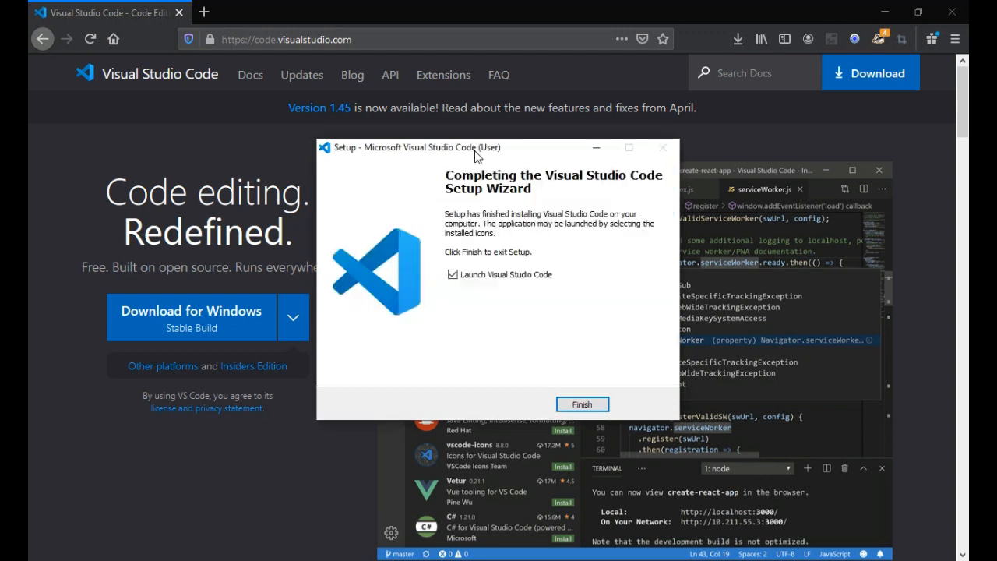
pyautogui.click(590, 406)
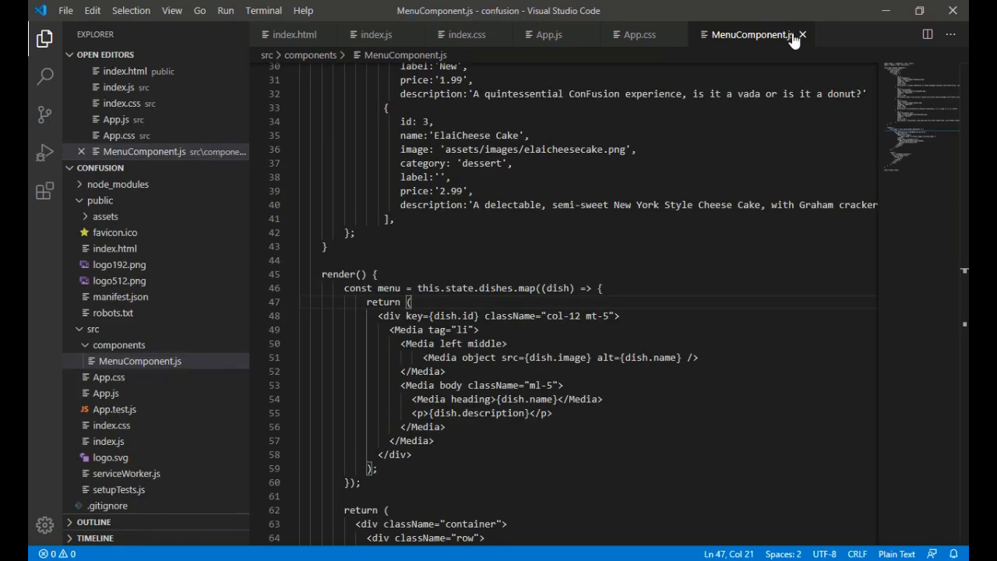
# - Close all open editors of the confusion project and collapse its folder tree in the Explorer
pyautogui.click(802, 35)
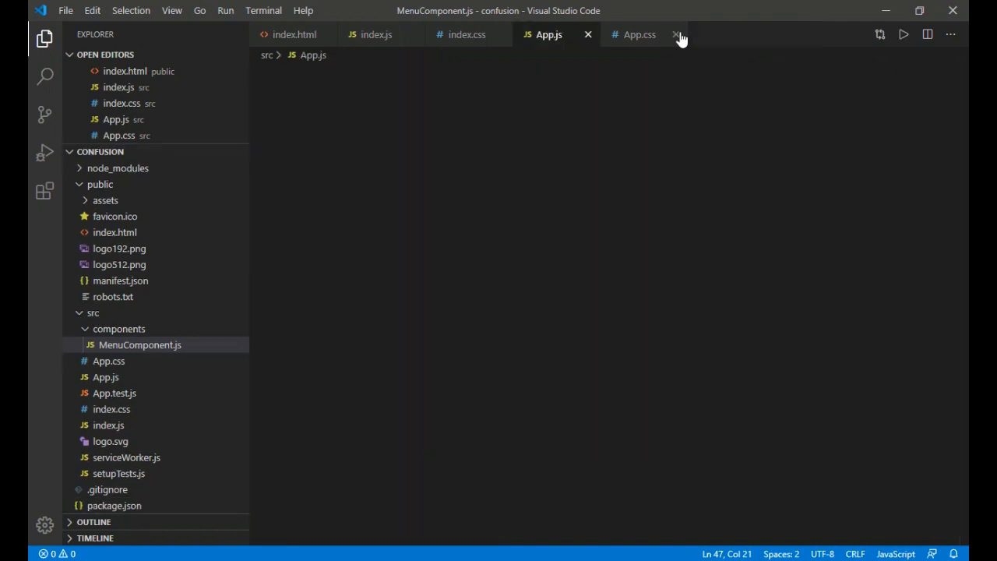
pyautogui.click(678, 35)
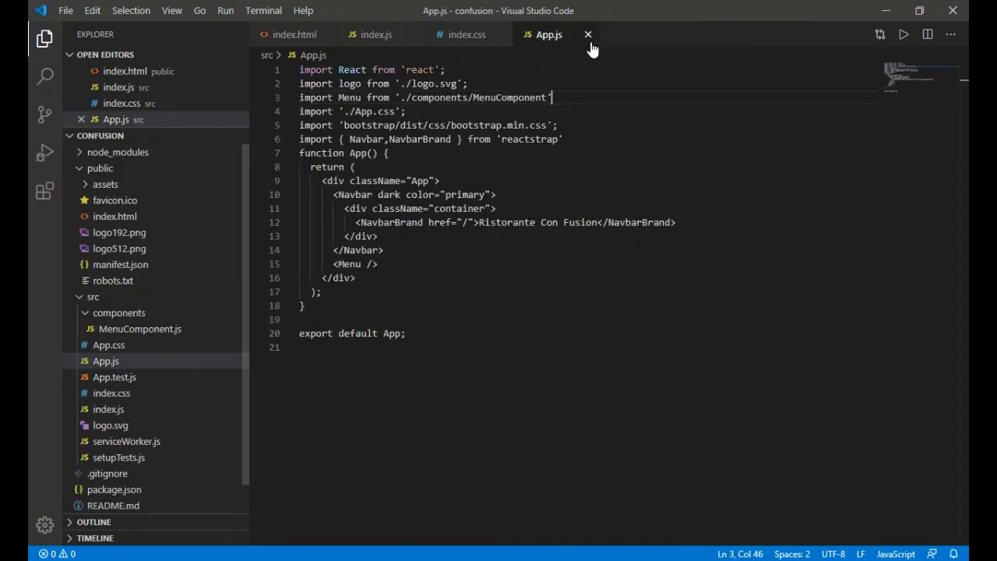
pyautogui.click(588, 35)
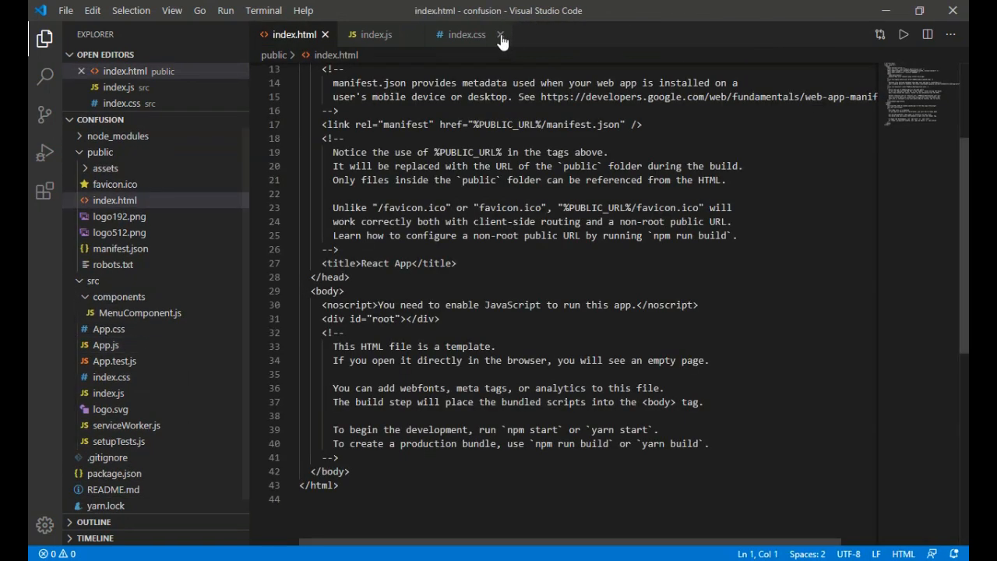
pyautogui.click(500, 35)
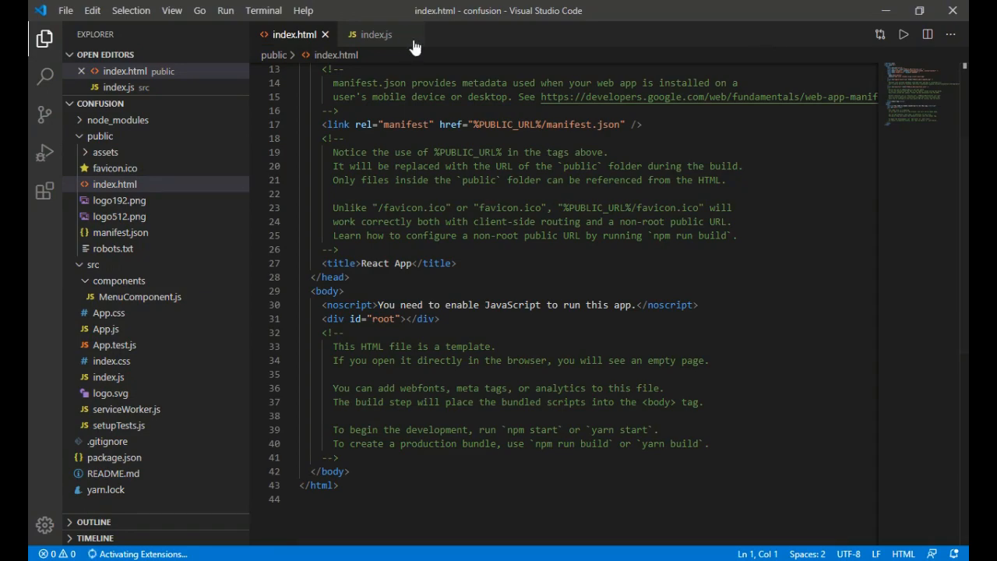
pyautogui.click(413, 35)
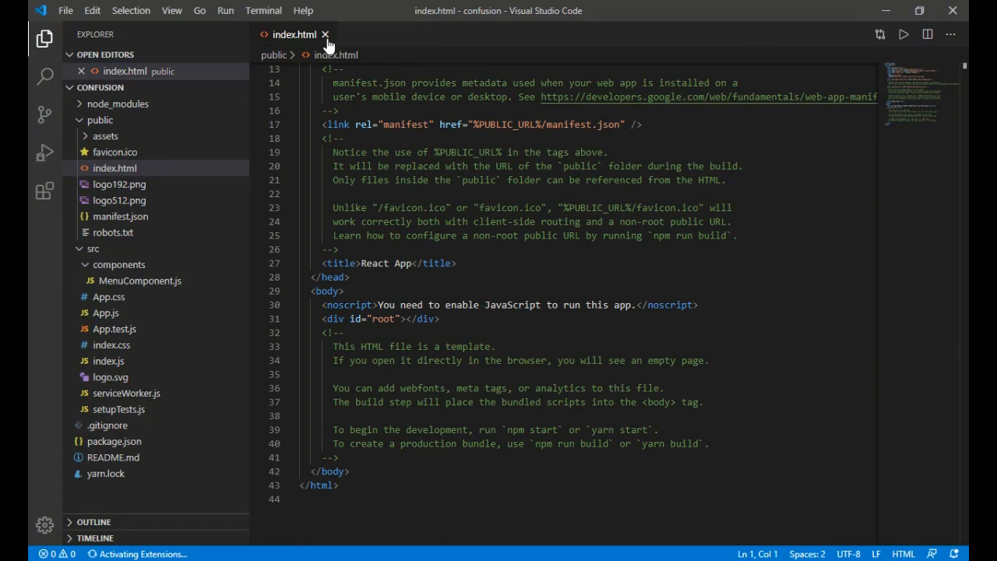
pyautogui.hotkey('ctrl', 'w')
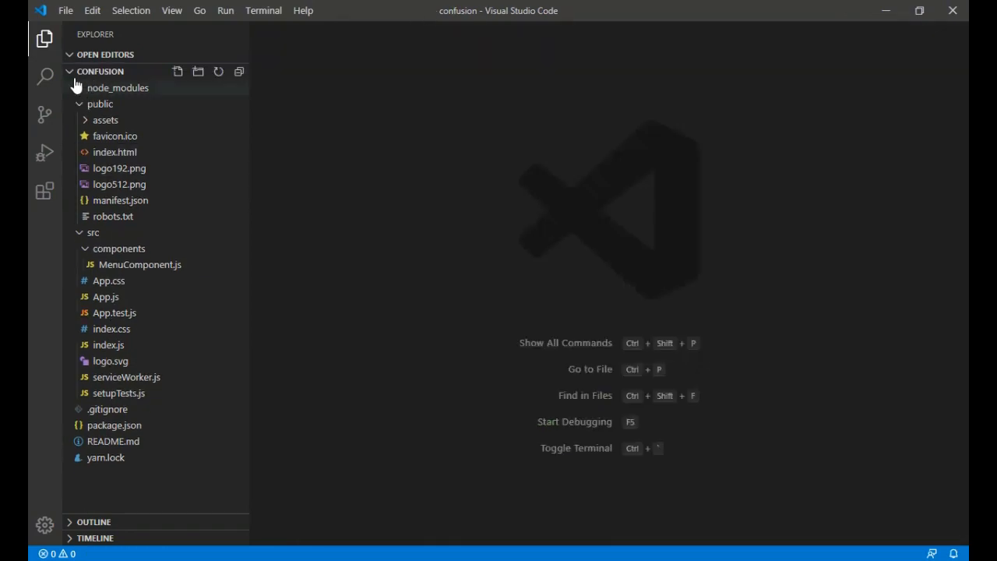
pyautogui.click(73, 76)
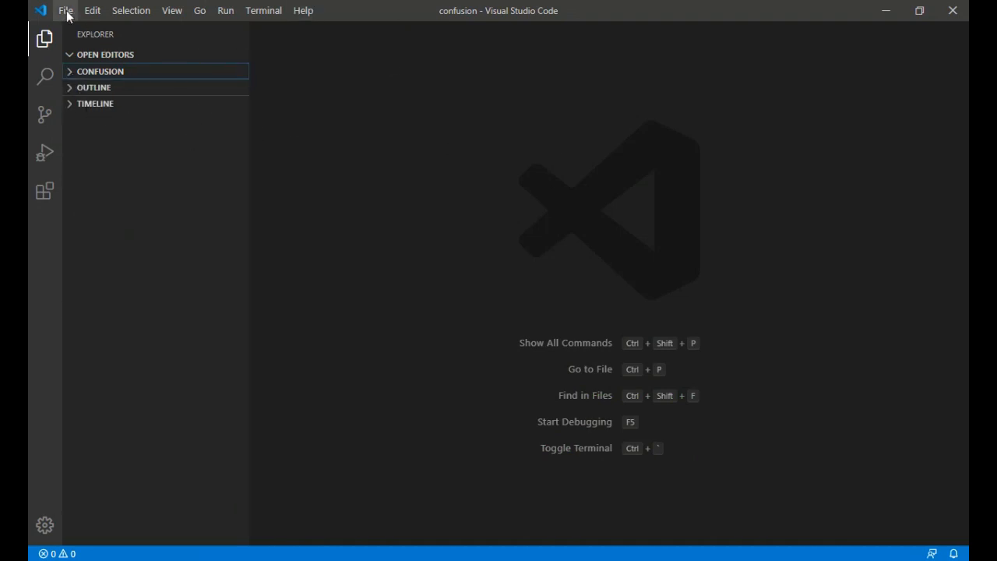
# - Search the extension marketplace for html and install the HTML CSS Support extension
pyautogui.click(48, 190)
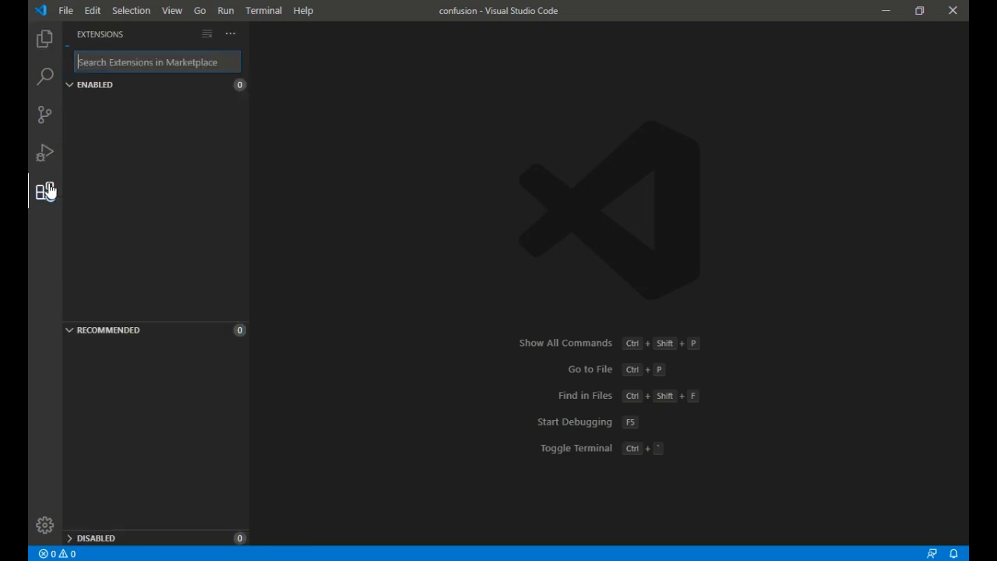
pyautogui.write('html')
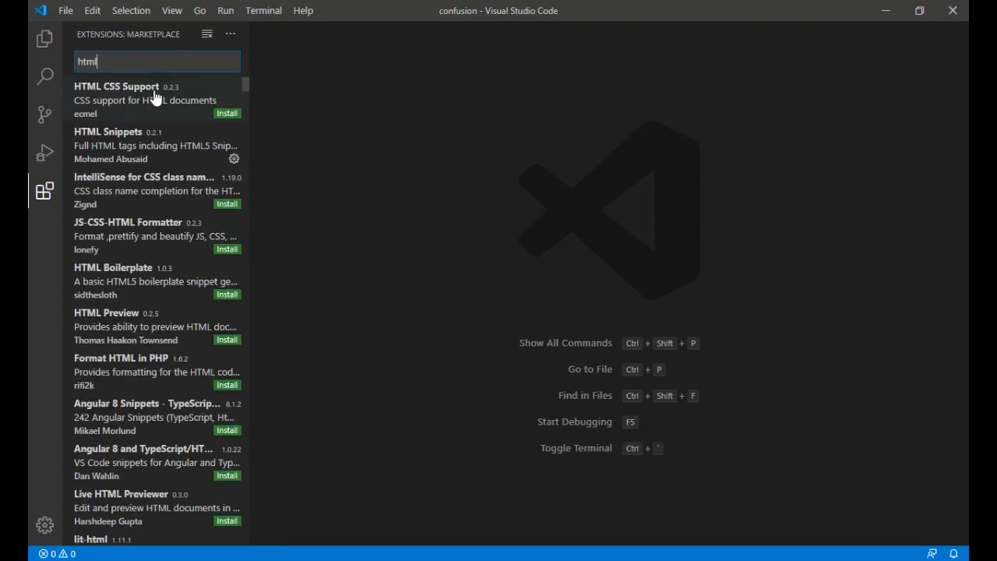
pyautogui.click(162, 160)
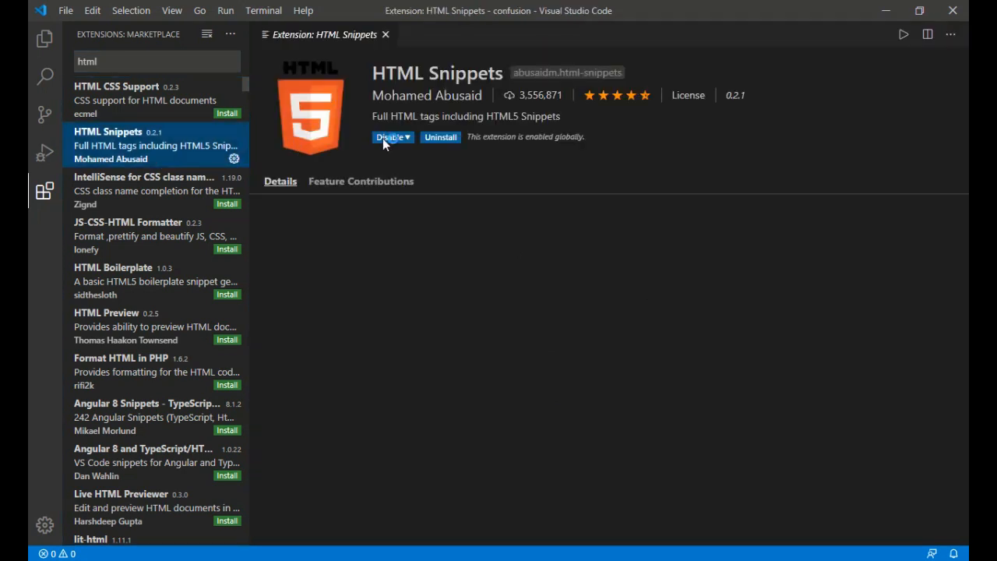
pyautogui.click(171, 104)
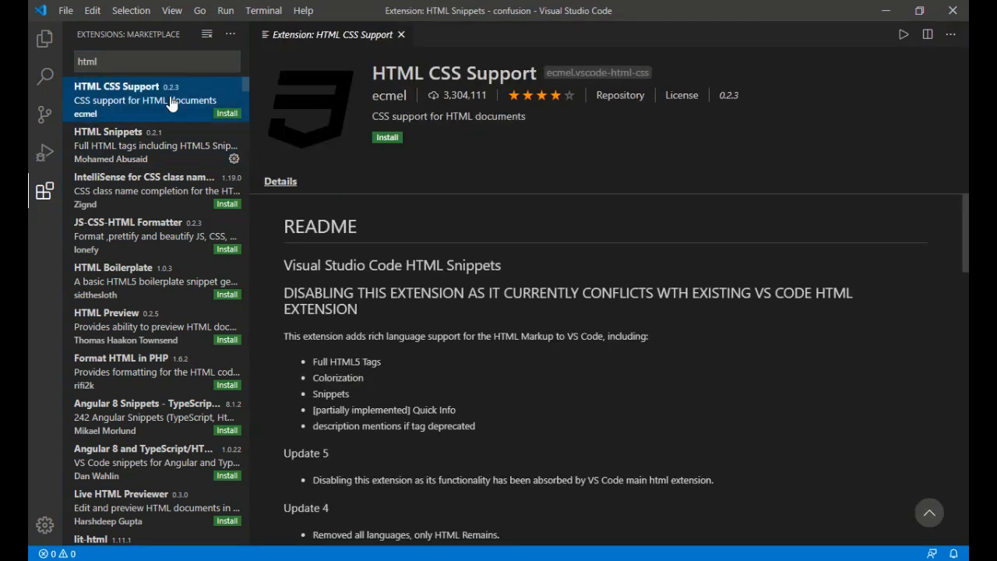
pyautogui.click(383, 140)
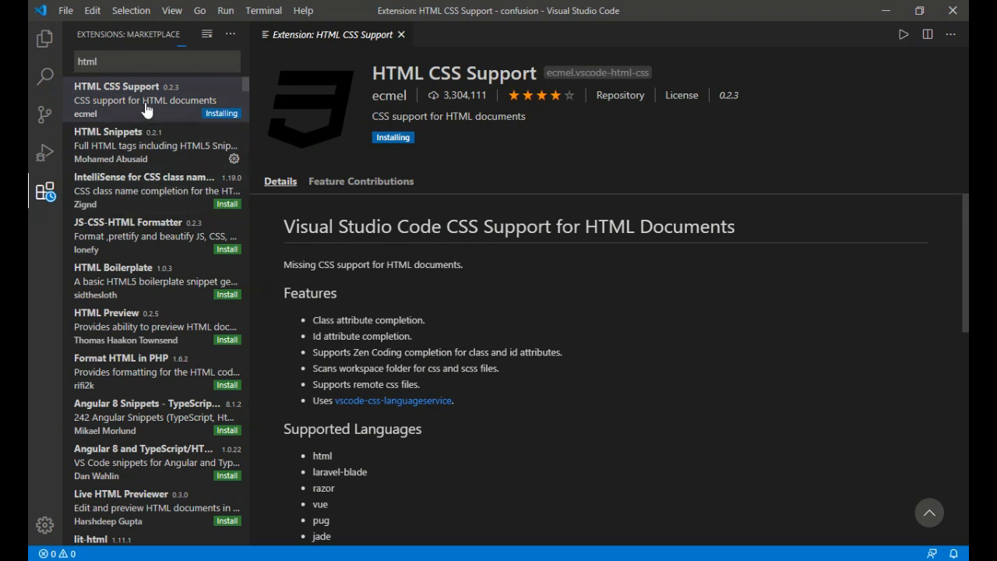
# - Search the extension marketplace for emmet
pyautogui.click(144, 65)
pyautogui.press('BackSpace')
pyautogui.press('BackSpace')
pyautogui.press('BackSpace')
pyautogui.write('emmet')
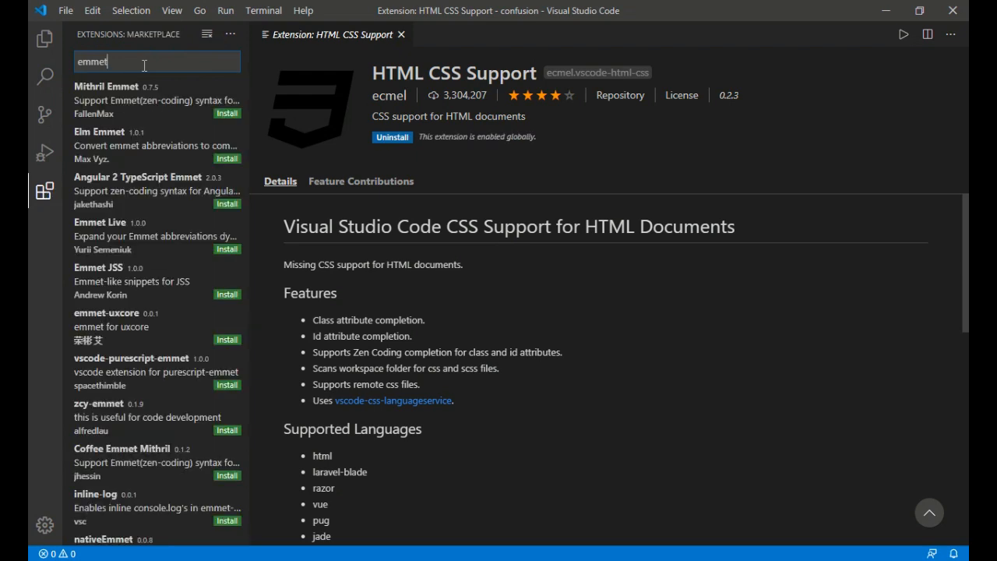
# - Clear the extension search and examine the recommended and enabled extensions
pyautogui.press('BackSpace')
pyautogui.press('BackSpace')
pyautogui.press('BackSpace')
pyautogui.press('BackSpace')
pyautogui.press('BackSpace')
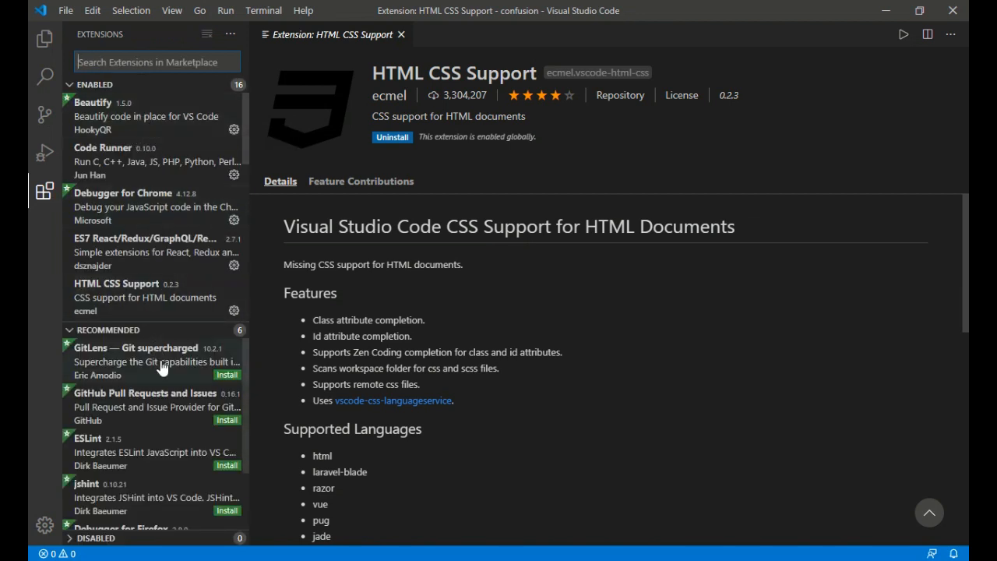
pyautogui.scroll(-1, 169, 395)
pyautogui.scroll(-2, 170, 395)
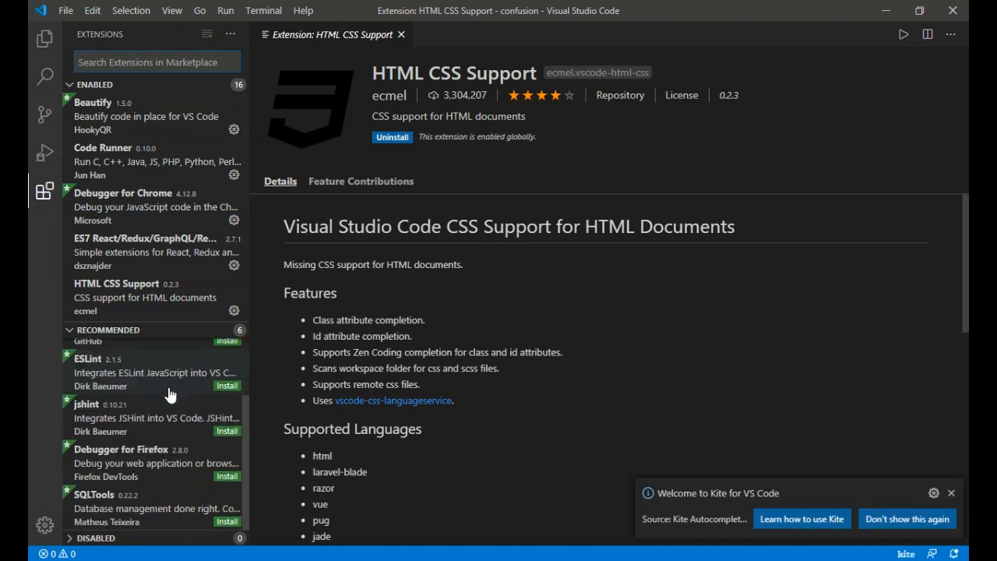
pyautogui.scroll(-3, 156, 158)
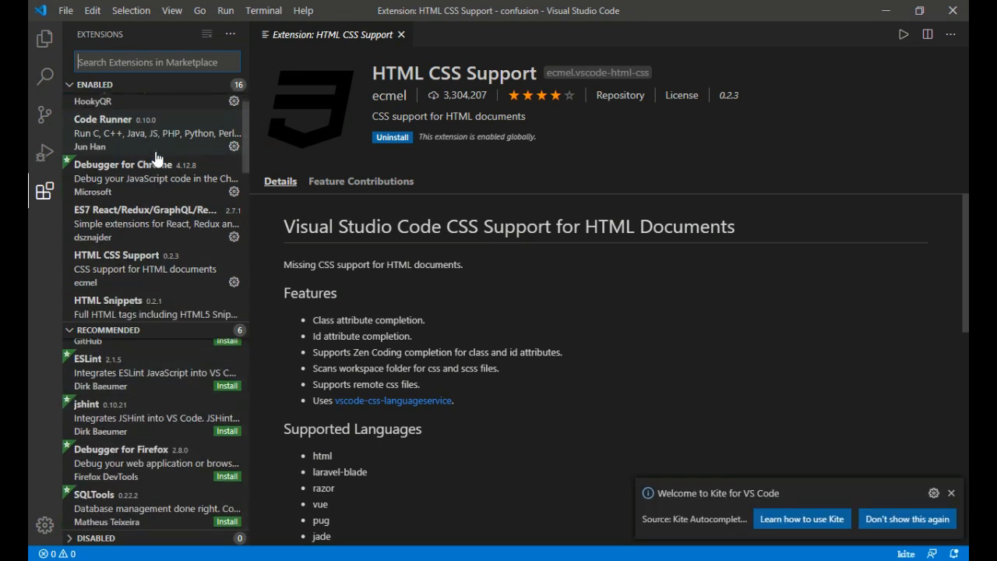
pyautogui.scroll(-2, 156, 158)
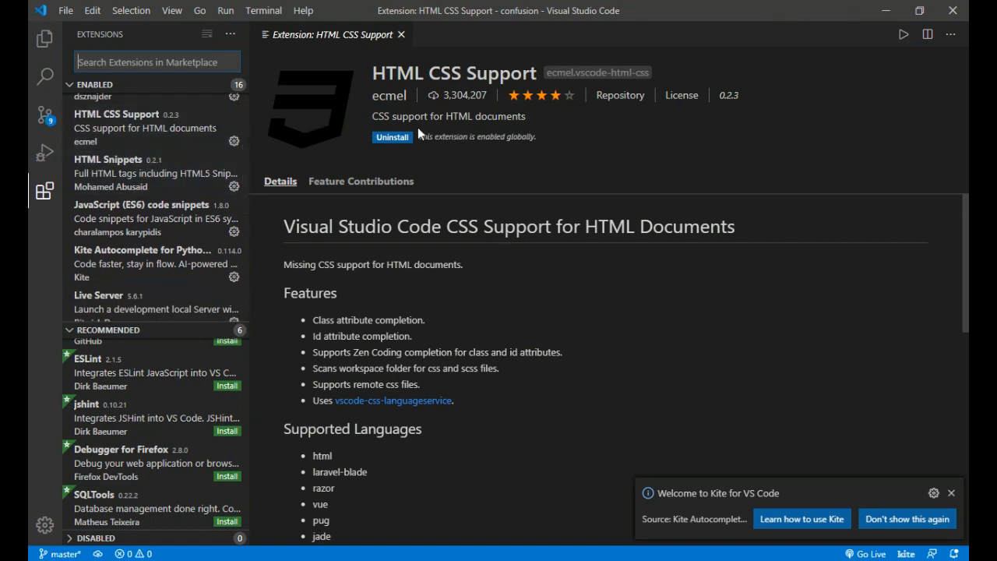
# - Create a new untitled file
pyautogui.click(65, 10)
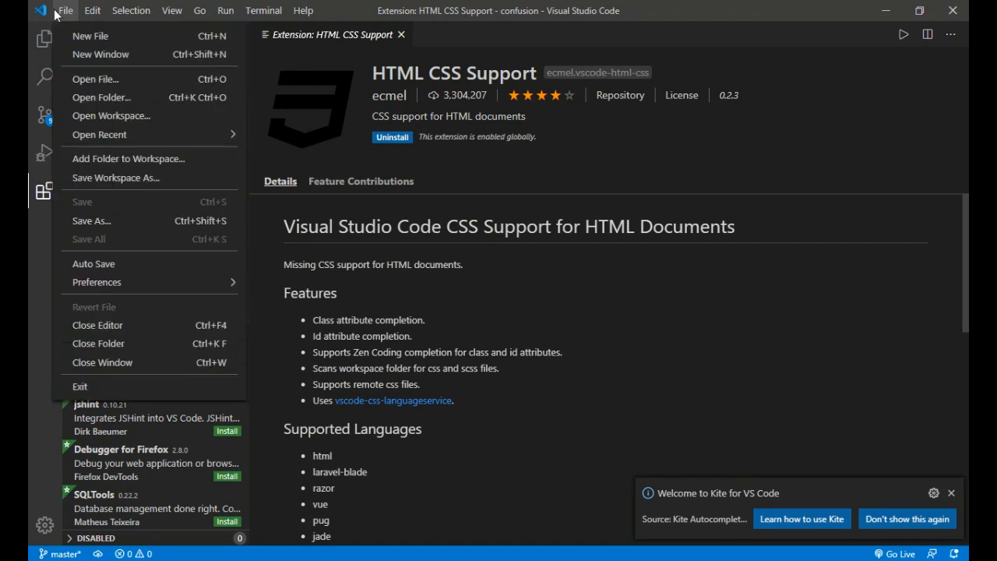
pyautogui.moveTo(92, 10)
pyautogui.moveTo(63, 17)
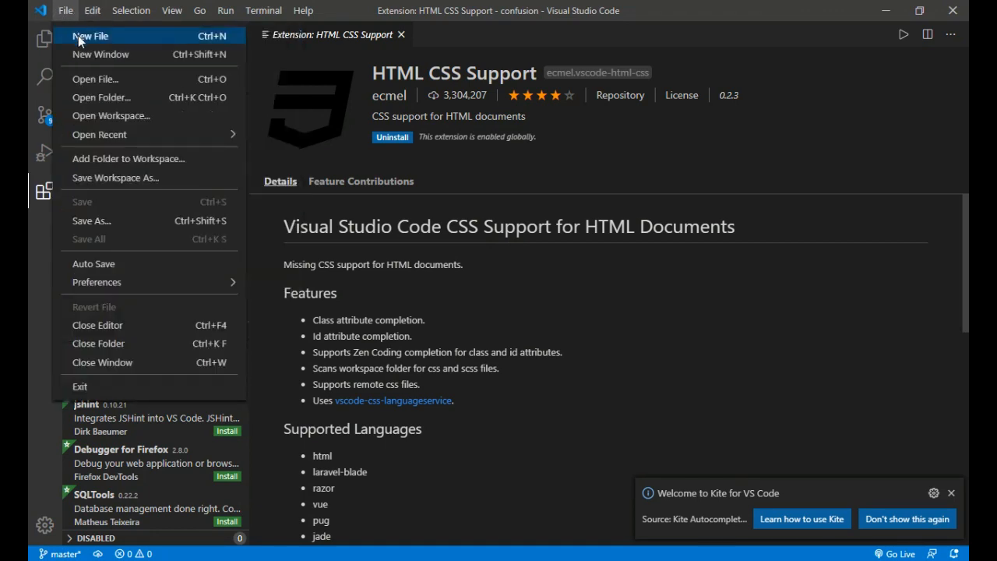
pyautogui.click(79, 36)
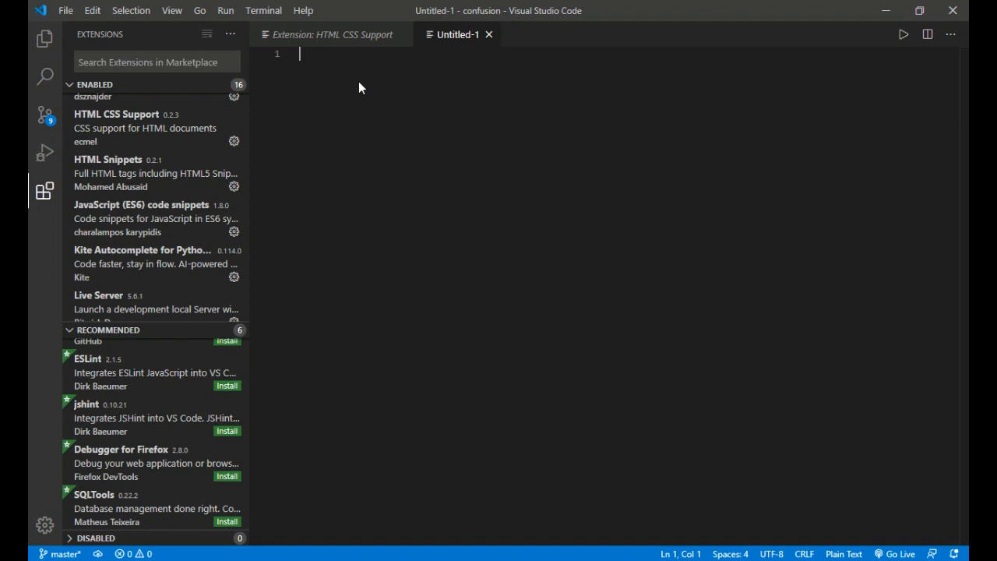
# - Save the untitled file to the Desktop folder as practice.html
pyautogui.hotkey('ctrl', 's')
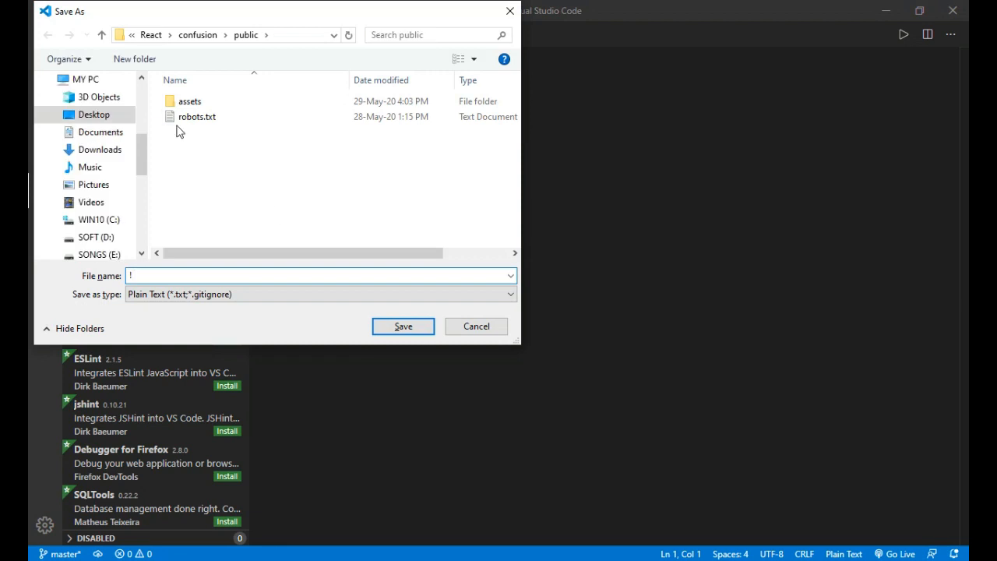
pyautogui.click(276, 279)
pyautogui.click(133, 36)
pyautogui.click(133, 35)
pyautogui.click(132, 36)
pyautogui.click(148, 55)
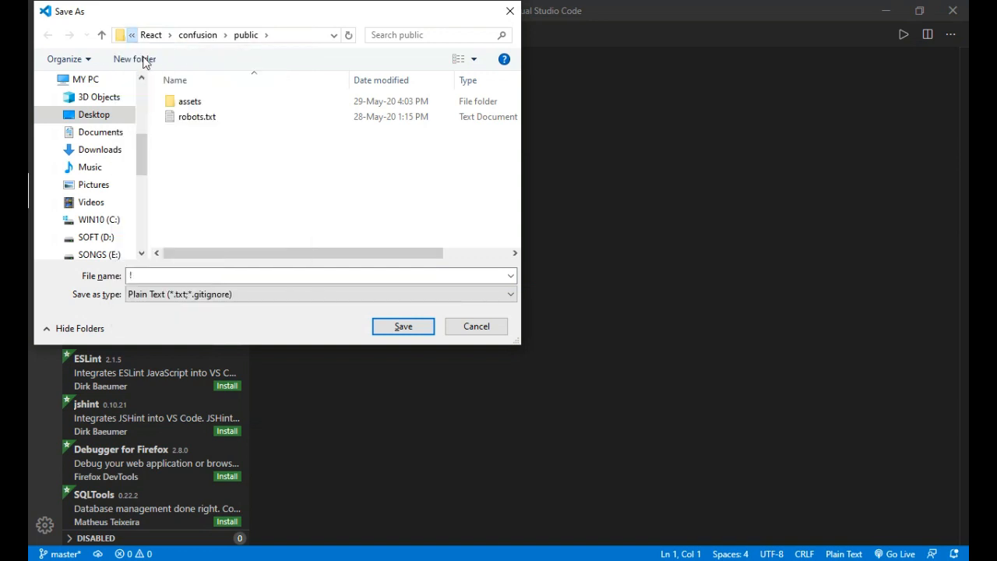
pyautogui.click(279, 279)
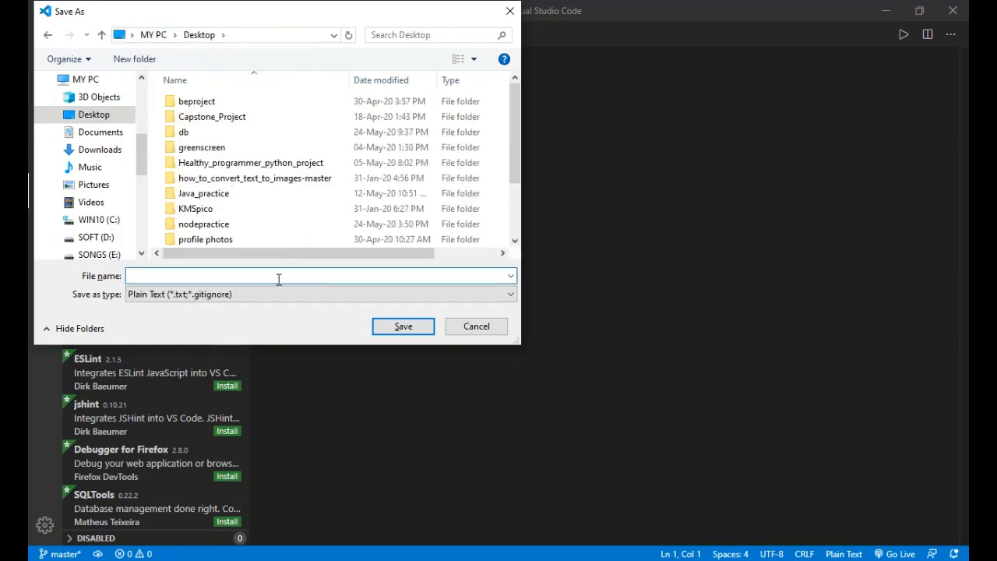
pyautogui.write('practice.html')
pyautogui.press('Escape')
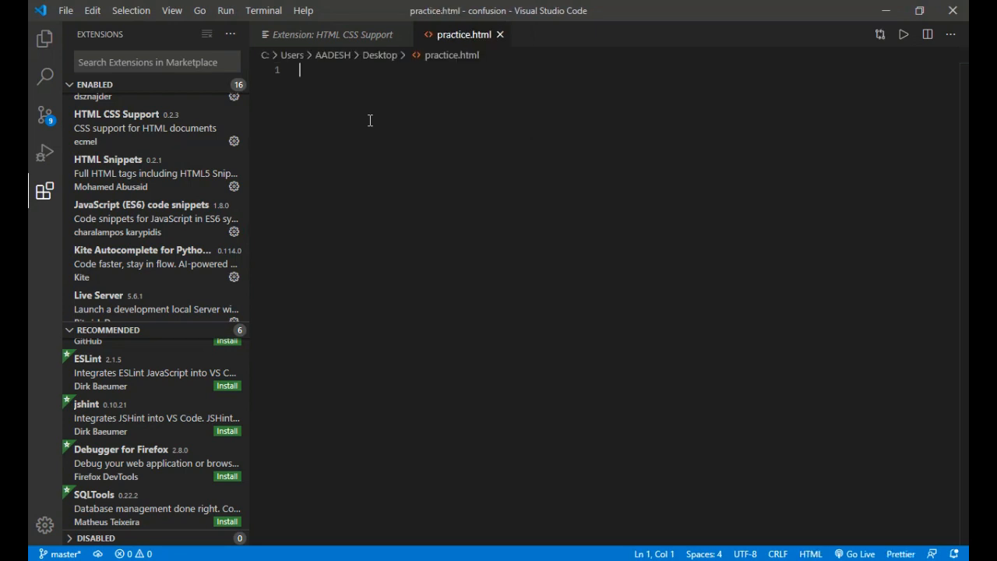
# - Expand the Emmet abbreviation ! into the HTML boilerplate and place the cursor on the empty line inside the body
pyautogui.write('!')
pyautogui.press('Tab')
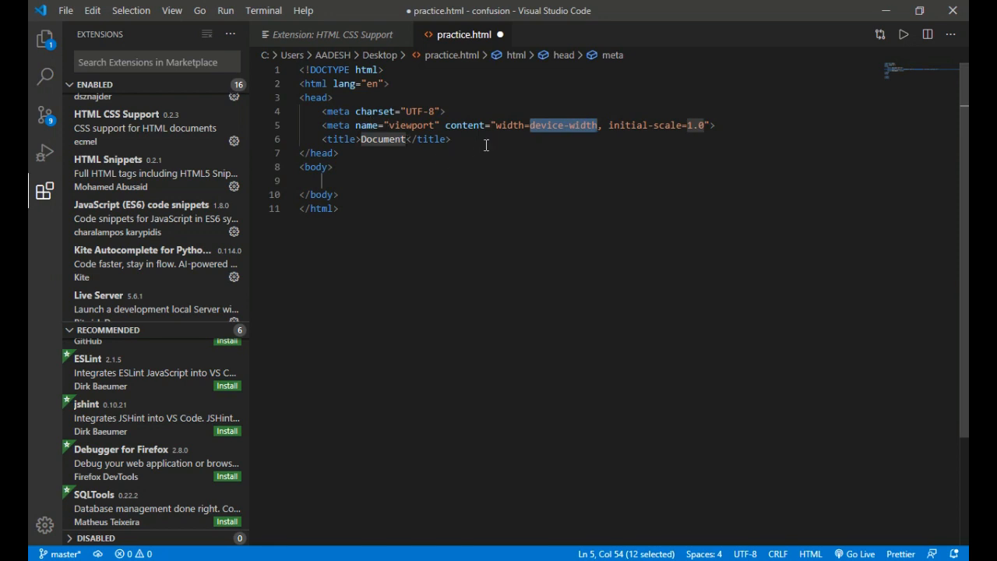
pyautogui.click(343, 178)
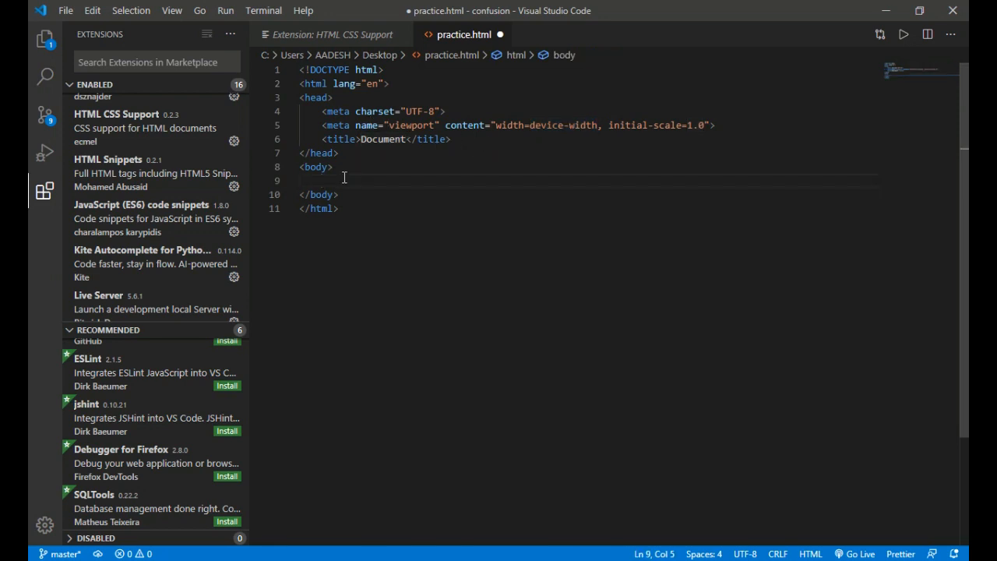
# - Try expanding the Emmet abbreviation div*4 inside the body and undo the expansion
pyautogui.write('div')
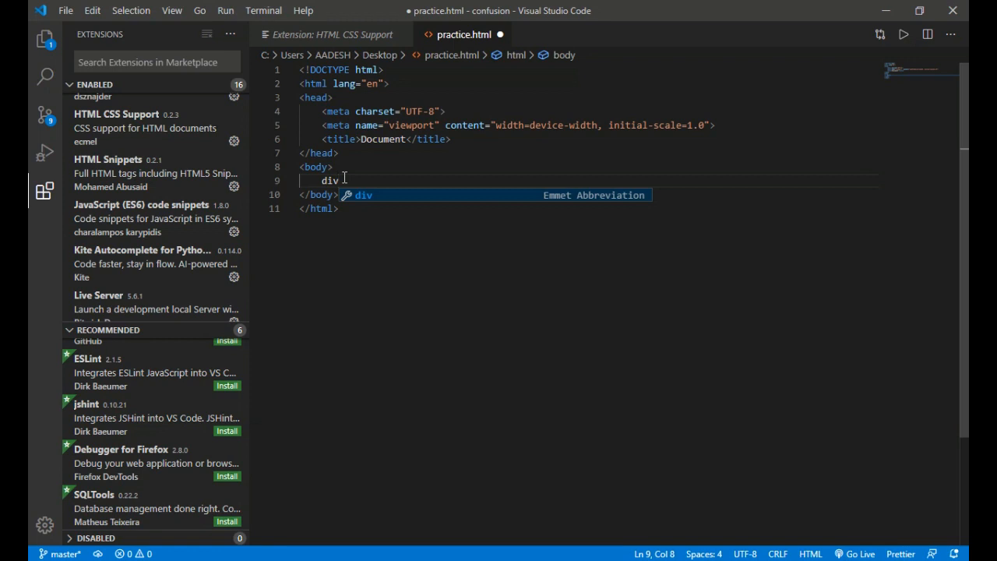
pyautogui.write('*5')
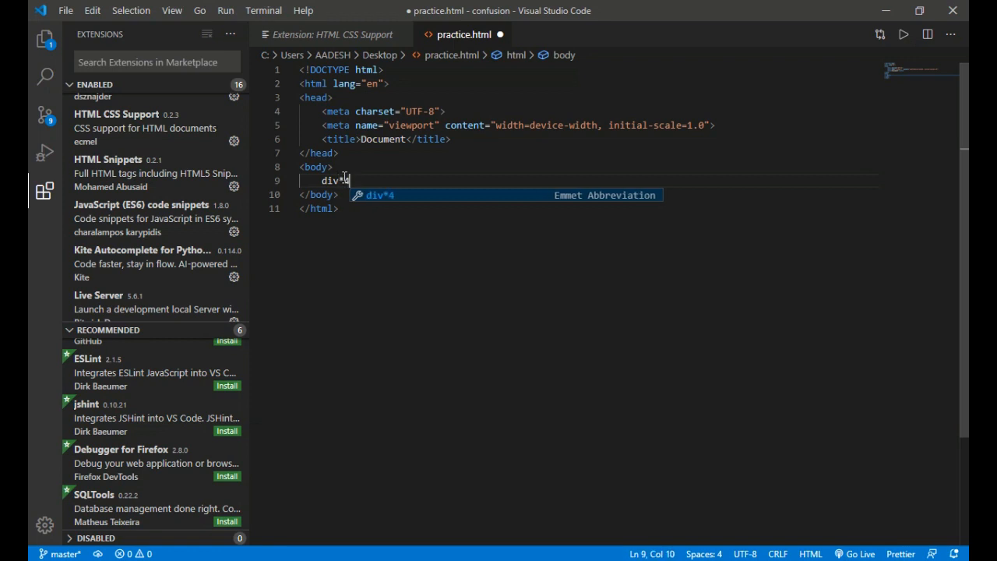
pyautogui.press('Tab')
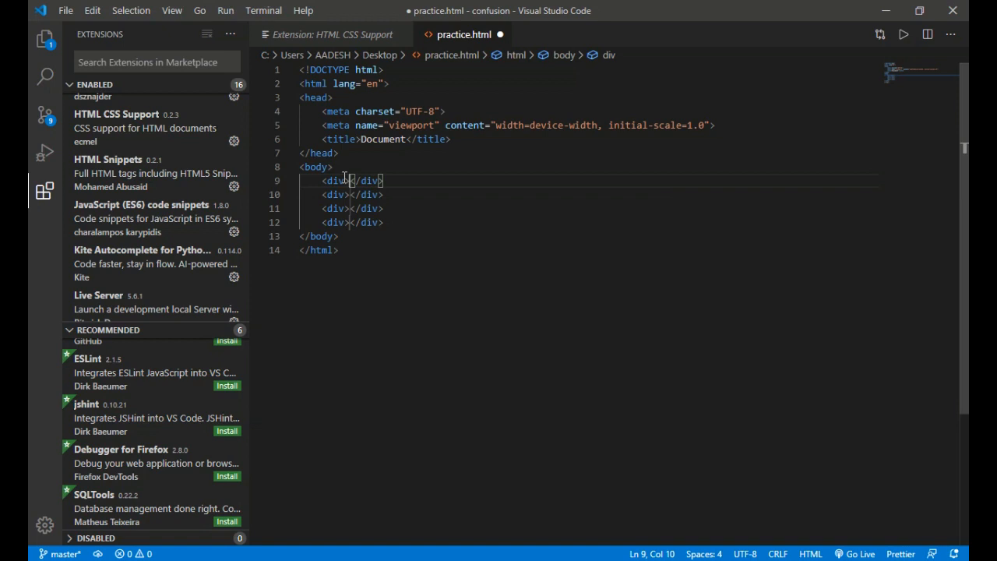
pyautogui.hotkey('ctrl', 'z')
# - Replace div with h1 in the body's Emmet abbreviation so that it reads h1*4
pyautogui.press('Left')
pyautogui.press('Left')
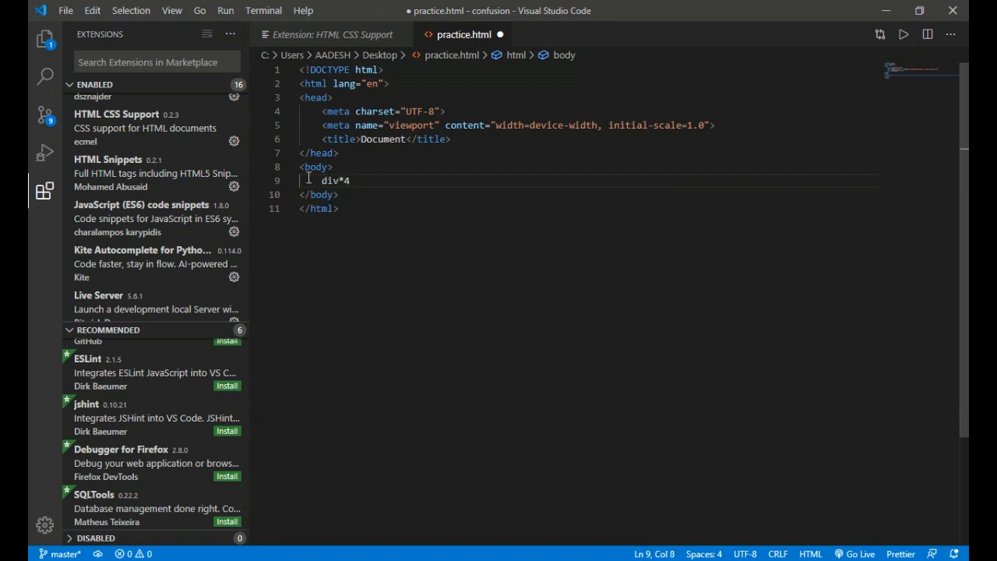
pyautogui.press('BackSpace')
pyautogui.press('BackSpace')
pyautogui.press('BackSpace')
pyautogui.write('h1')
pyautogui.press('Right')
pyautogui.press('Right')
pyautogui.press('Right')
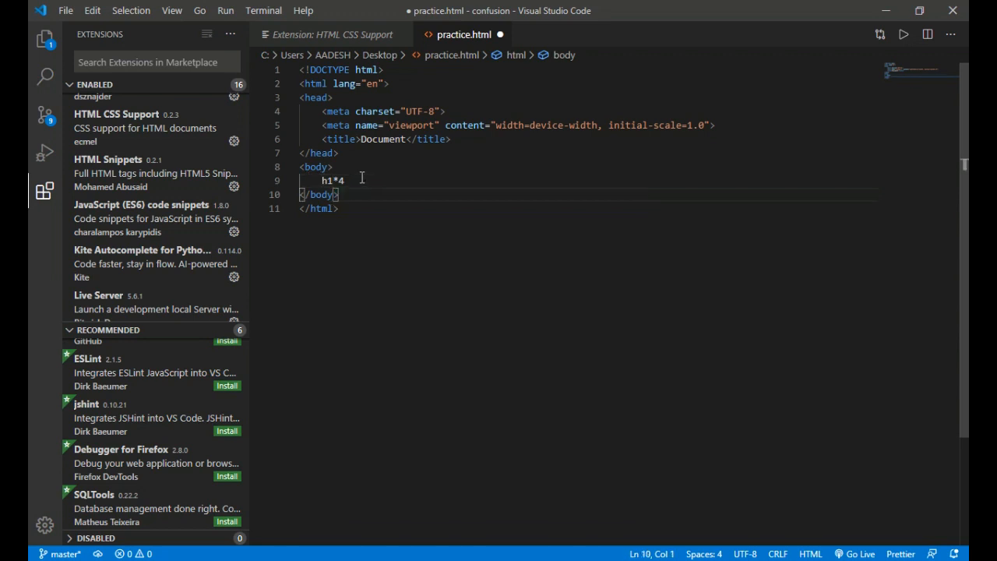
pyautogui.click(346, 179)
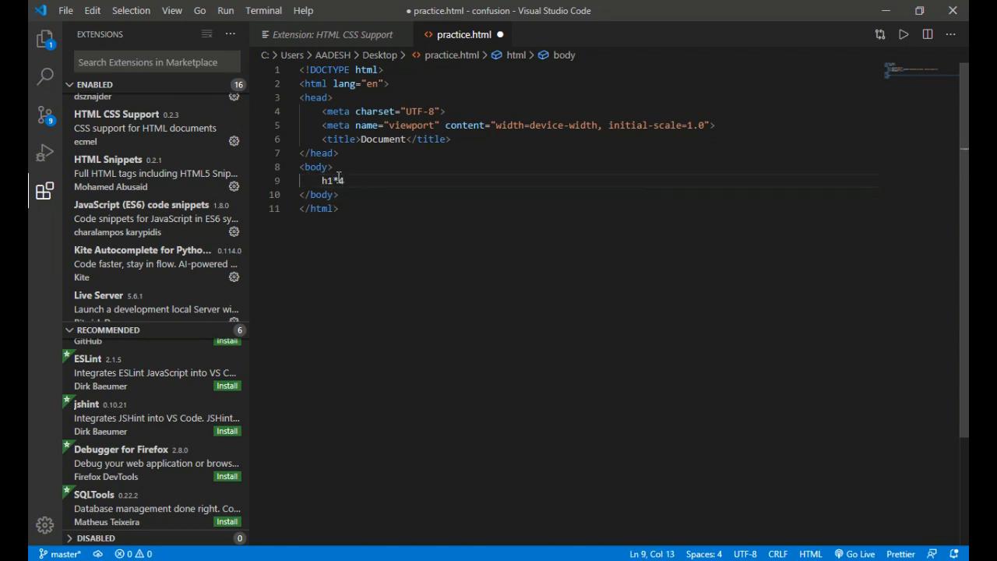
# - Delete the h1*4 abbreviation from the body and save practice.html
pyautogui.press('BackSpace')
pyautogui.press('BackSpace')
pyautogui.press('BackSpace')
pyautogui.press('BackSpace')
pyautogui.press('BackSpace')
pyautogui.press('BackSpace')
pyautogui.press('BackSpace')
pyautogui.press('BackSpace')
pyautogui.press('BackSpace')
pyautogui.press('BackSpace')
pyautogui.write('<>')
pyautogui.press('BackSpace')
pyautogui.press('BackSpace')
pyautogui.hotkey('ctrl', 's')
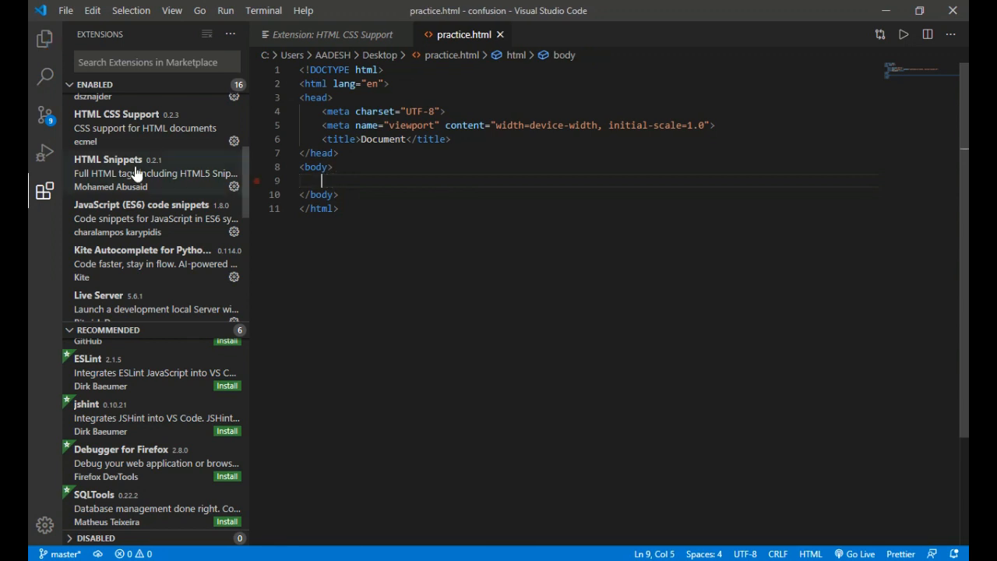
pyautogui.click(16, 419)
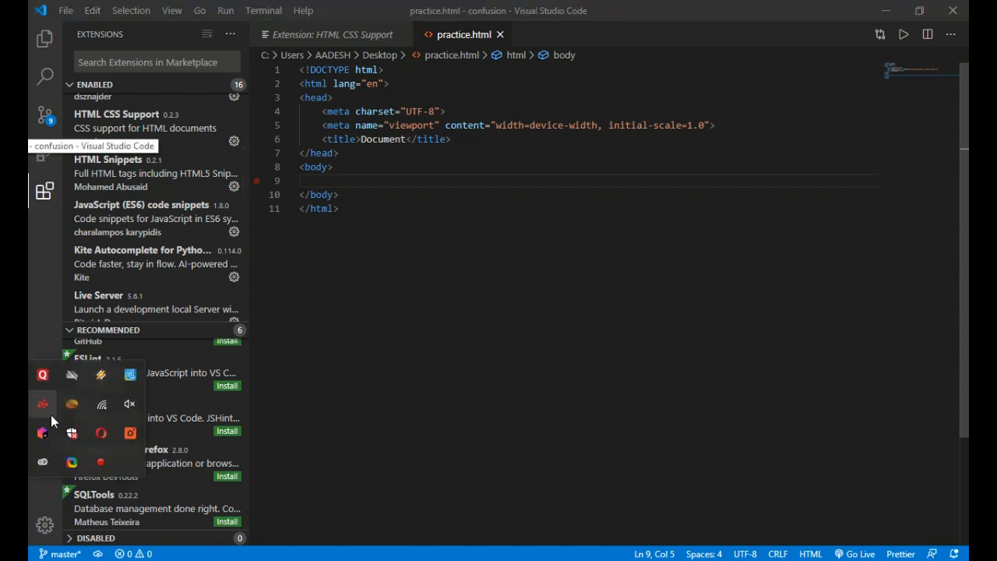
pyautogui.click(100, 462)
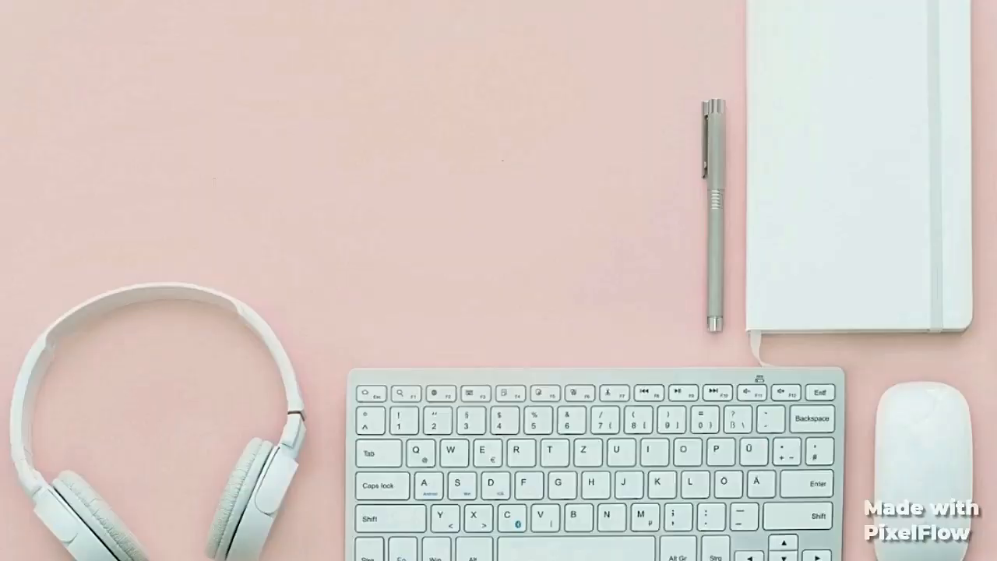